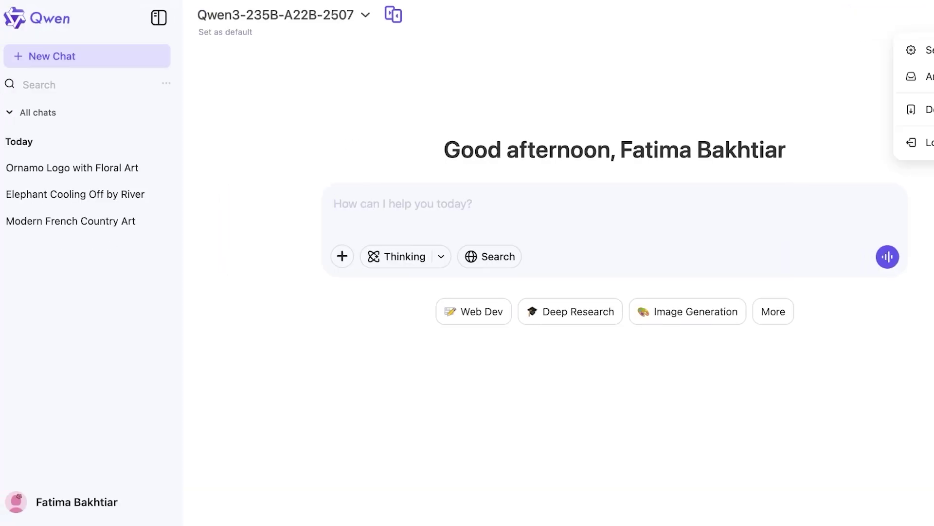
Step: Log out of Qwen Chat and begin logging back in with Google
left_click(930, 143)
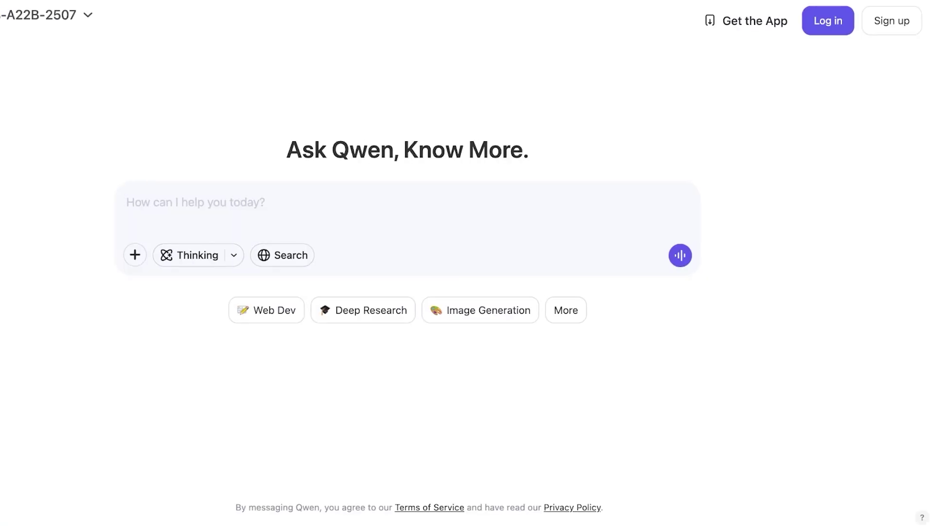
left_click(892, 21)
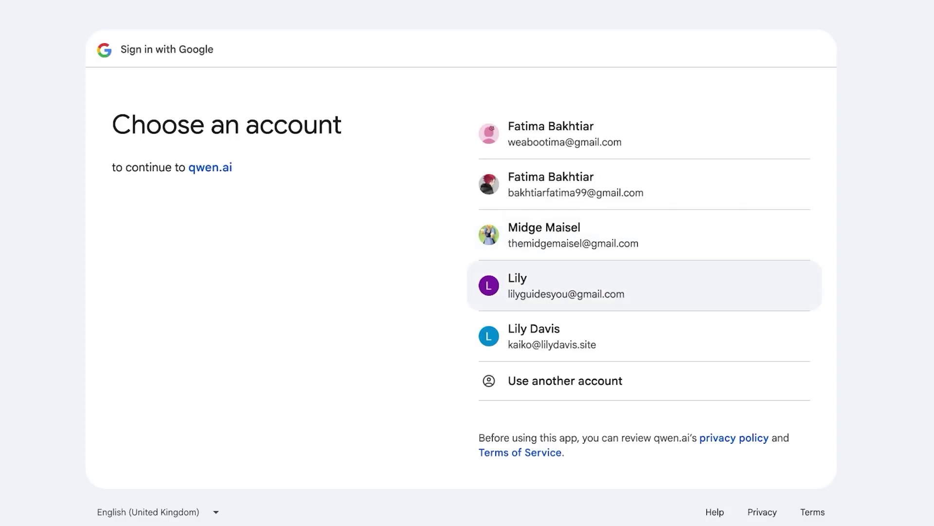
Step: Pick a different Google account and approve its sign-in to qwen.ai
left_click(566, 286)
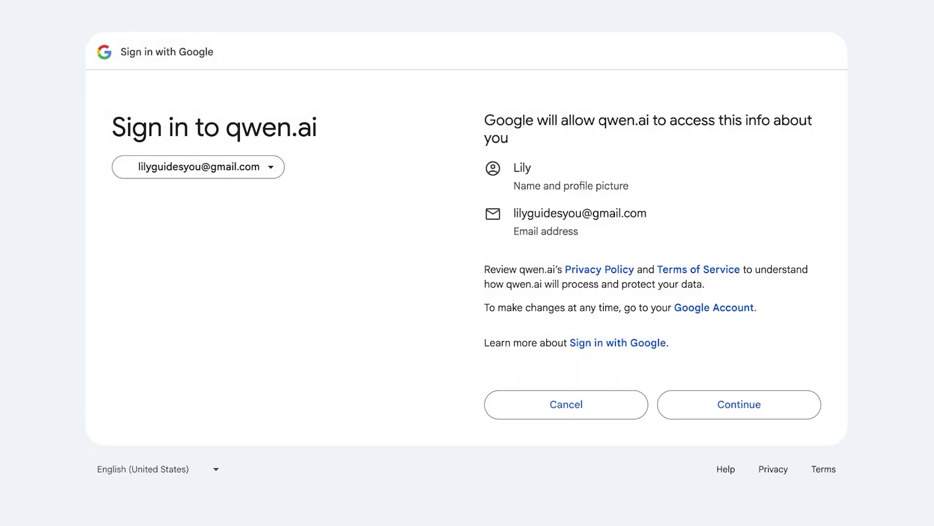
left_click(739, 404)
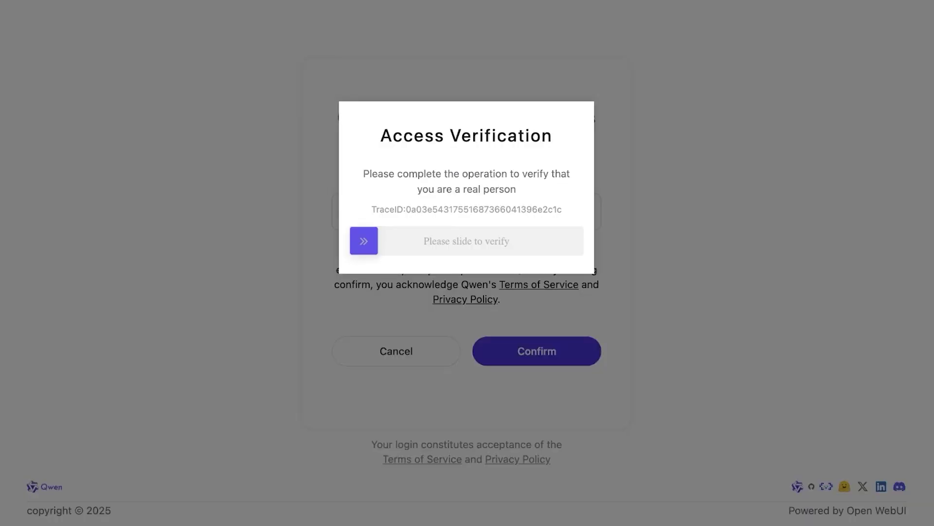
Step: Complete the slide-to-verify human check and confirm the login
left_click_drag(364, 241, 570, 241)
key("Return")
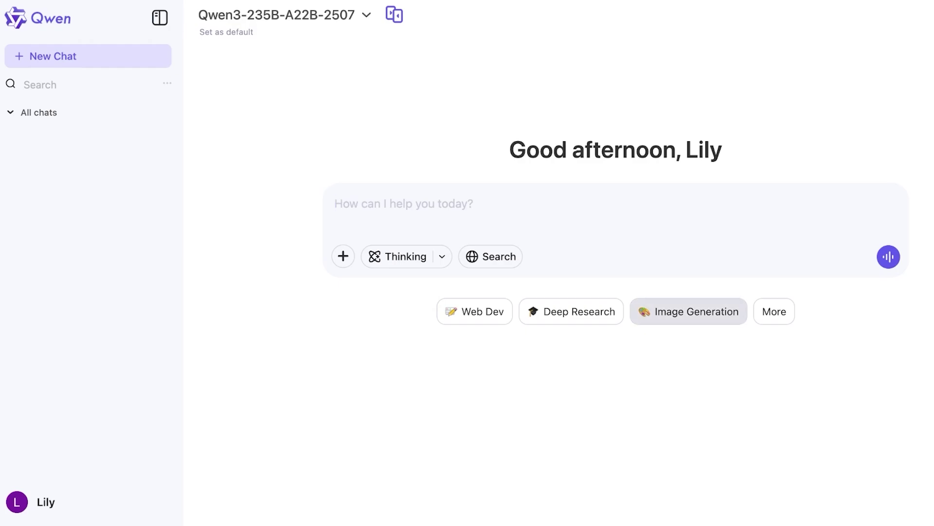
Step: Turn on Image Generation mode with a 4:3 aspect ratio
left_click(688, 312)
mouse_move(286, 340)
mouse_move(719, 438)
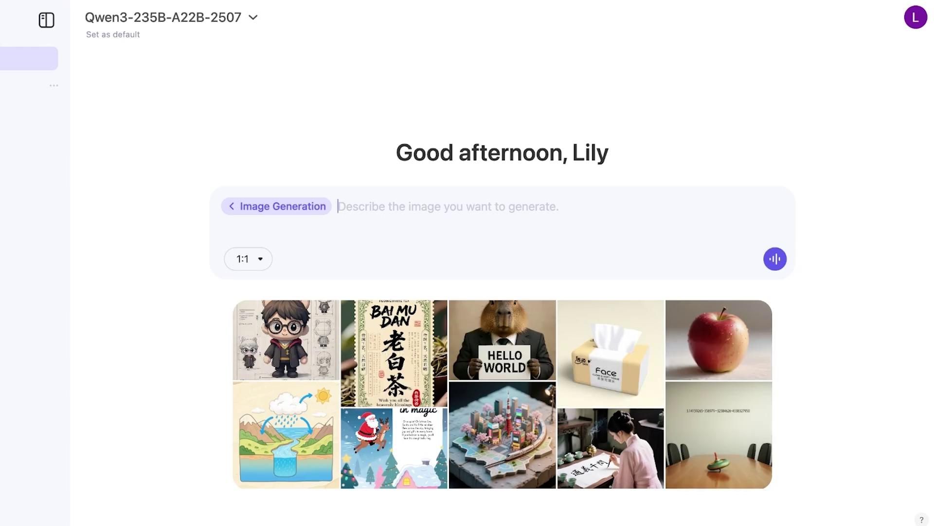
left_click(248, 258)
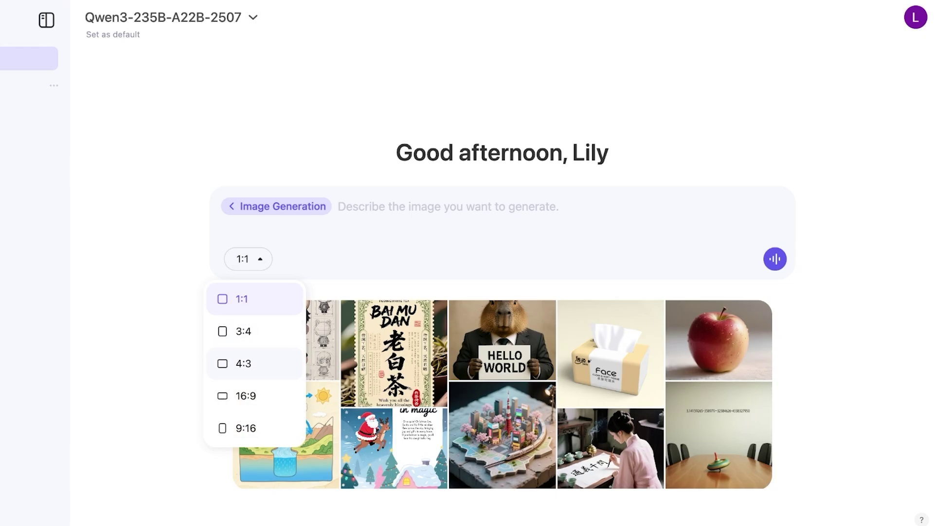
left_click(243, 363)
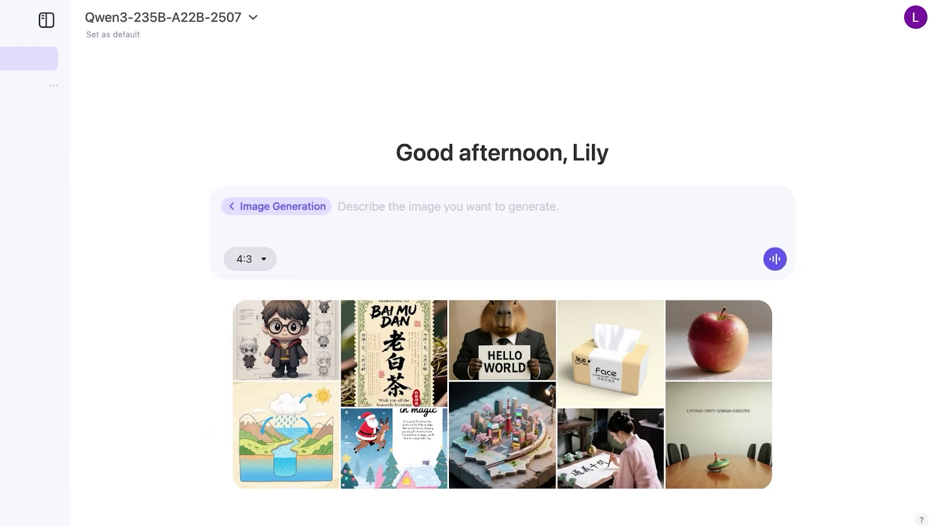
left_click(249, 258)
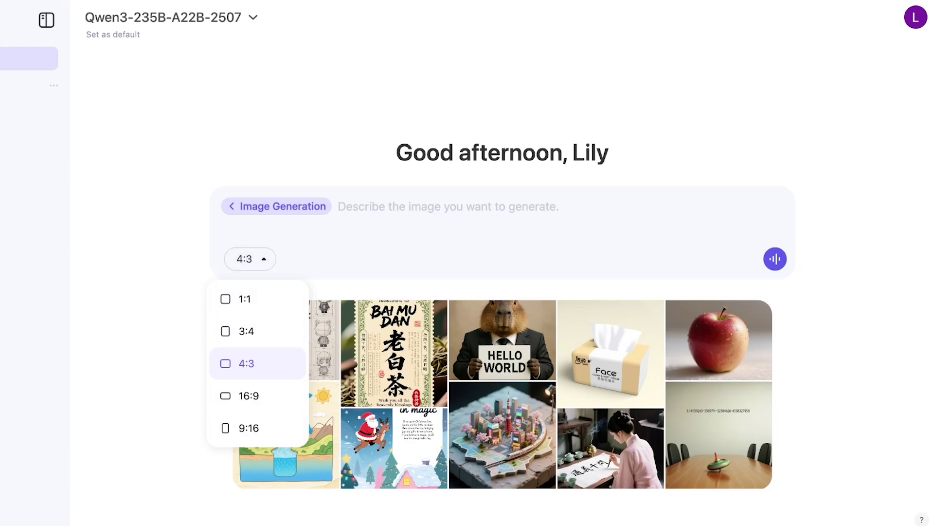
key("Escape")
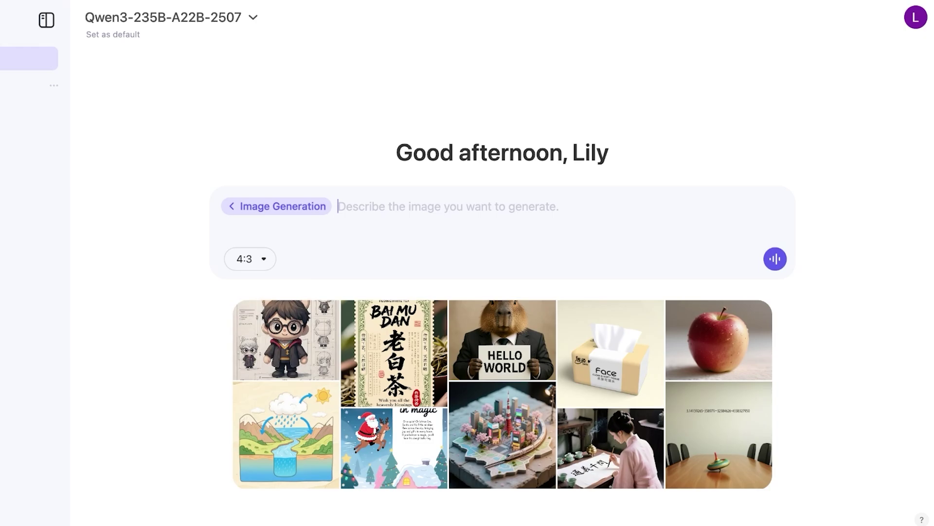
Step: Send the prompt 'hyperrealistic A woman putting on makeup in her bedroom'
type("A woman putting on makeup")
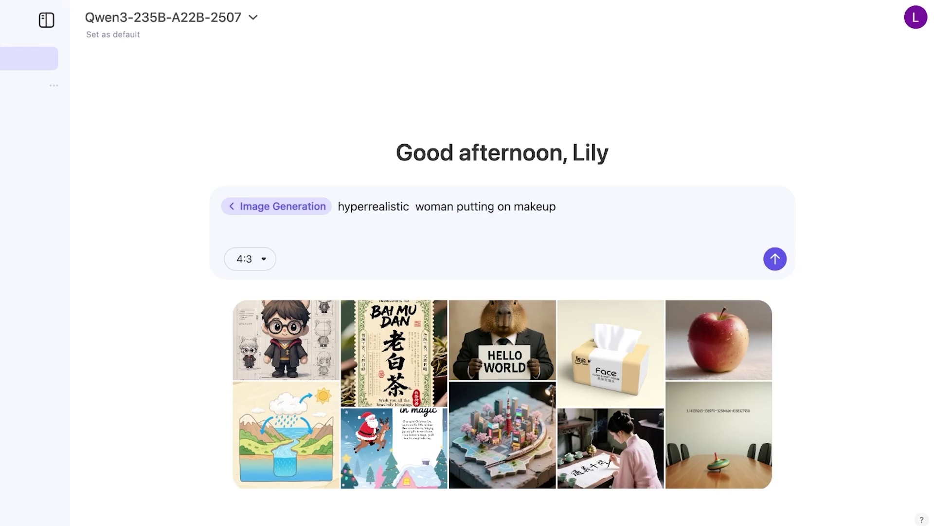
key("BackSpace")
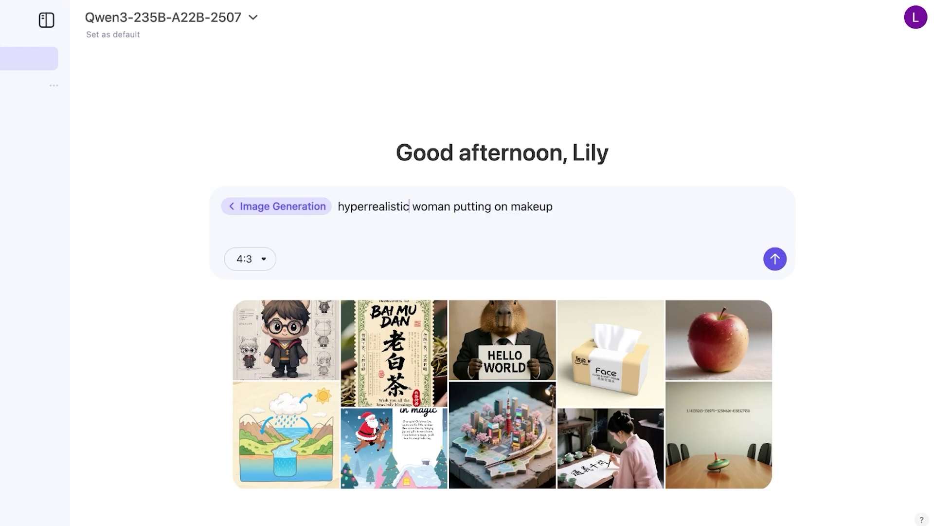
type("in her bedroom")
key("Return")
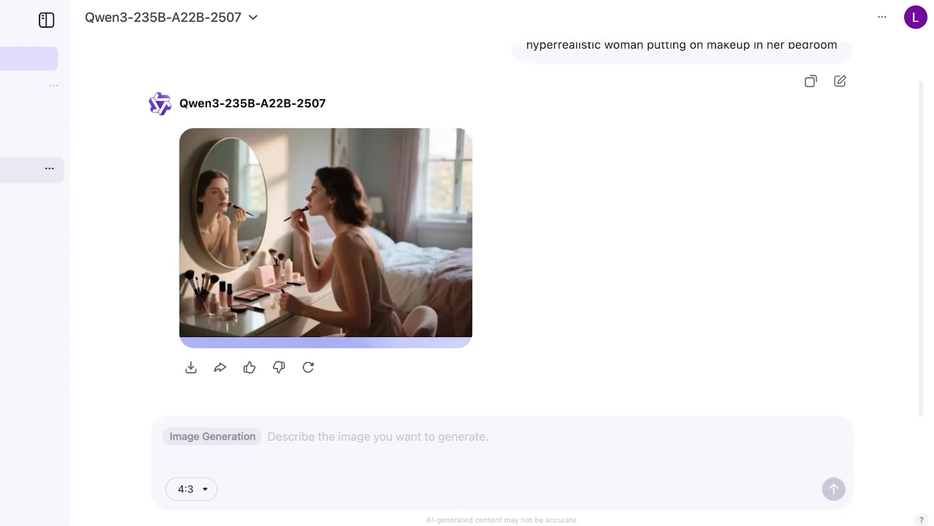
left_click(326, 238)
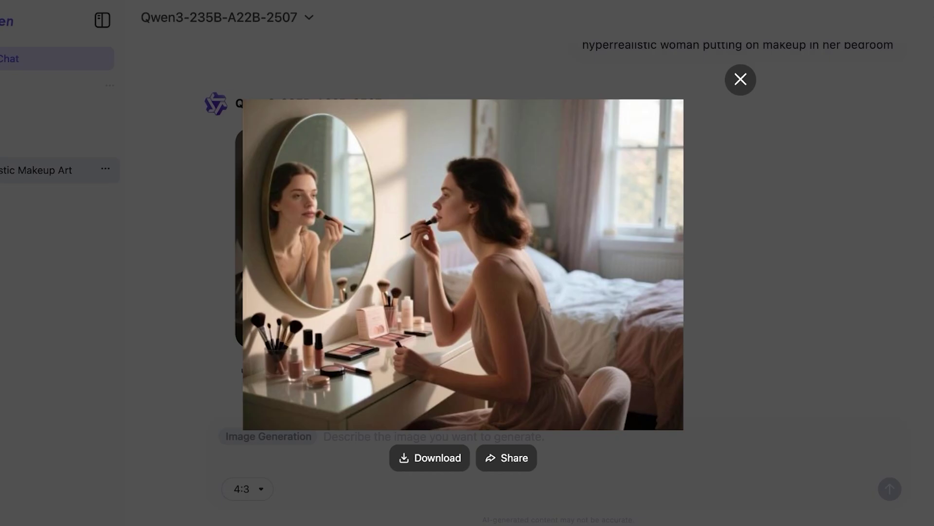
left_click(741, 79)
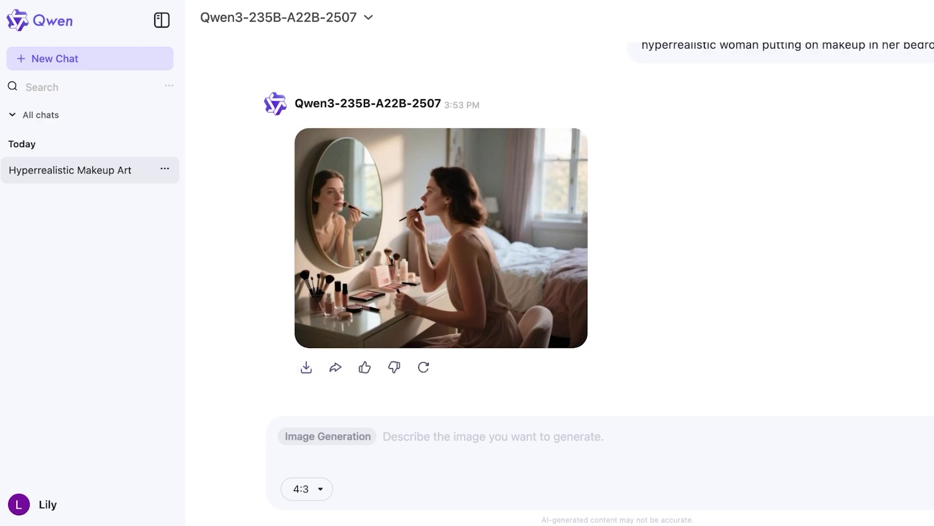
left_click(306, 489)
Step: Resend the earlier prompt with 'girl' instead of 'woman', adding long blonde hair and a tank top
scroll(598, 212, "up", 1)
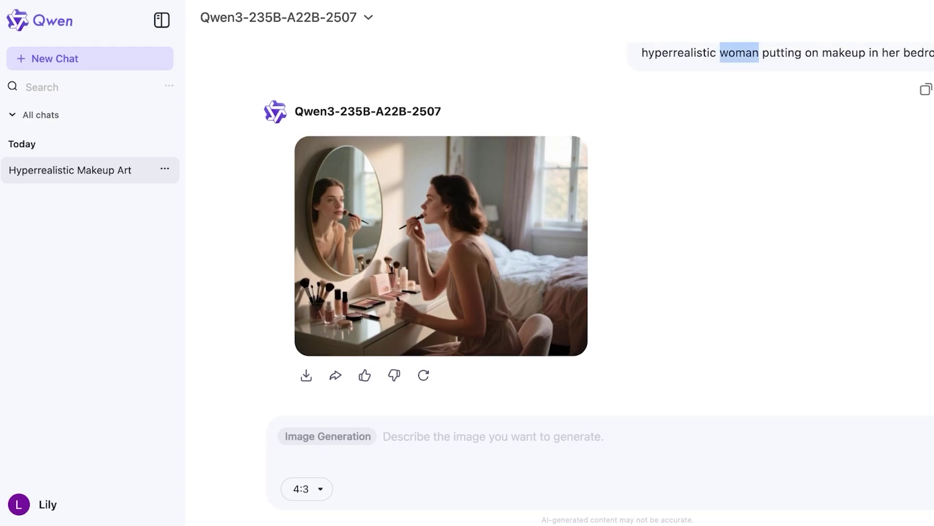
triple_click(739, 53)
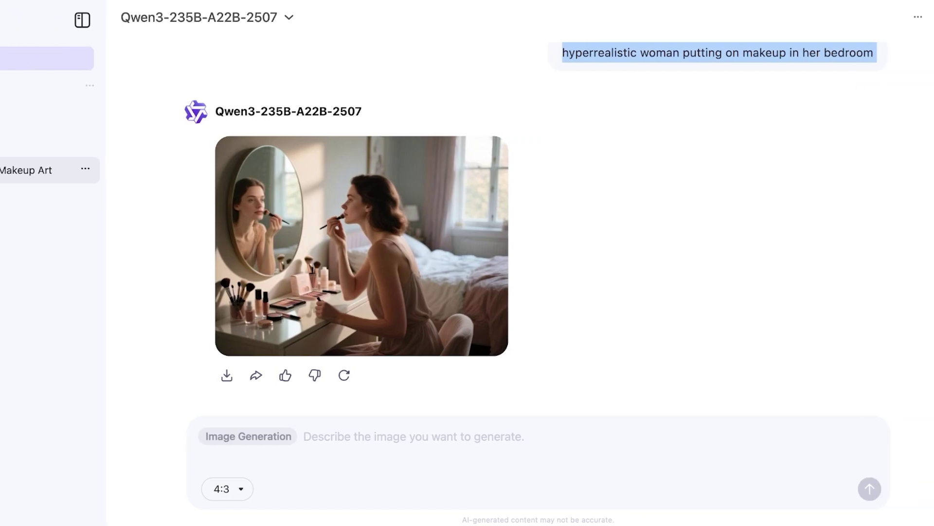
left_click(706, 219)
type("hyperrealistic woman putting on makeup in her bedroom")
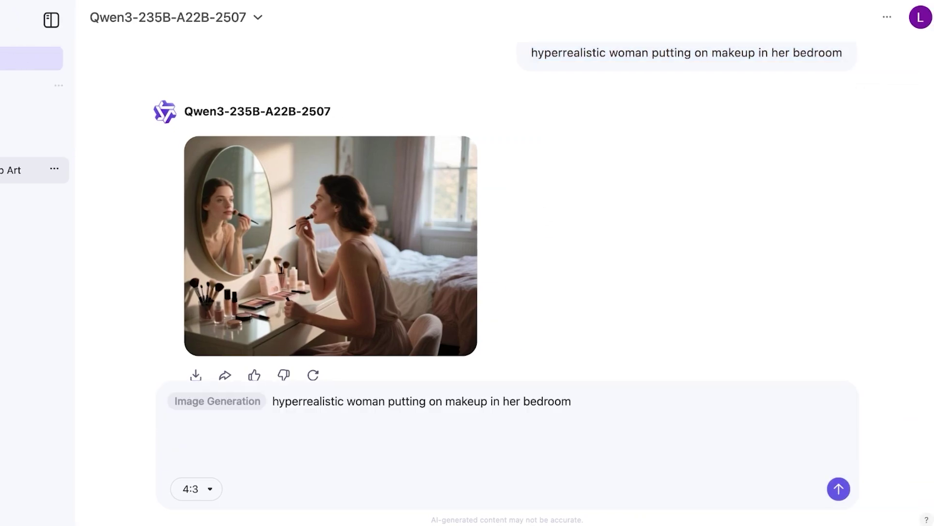
double_click(365, 401)
type("gir")
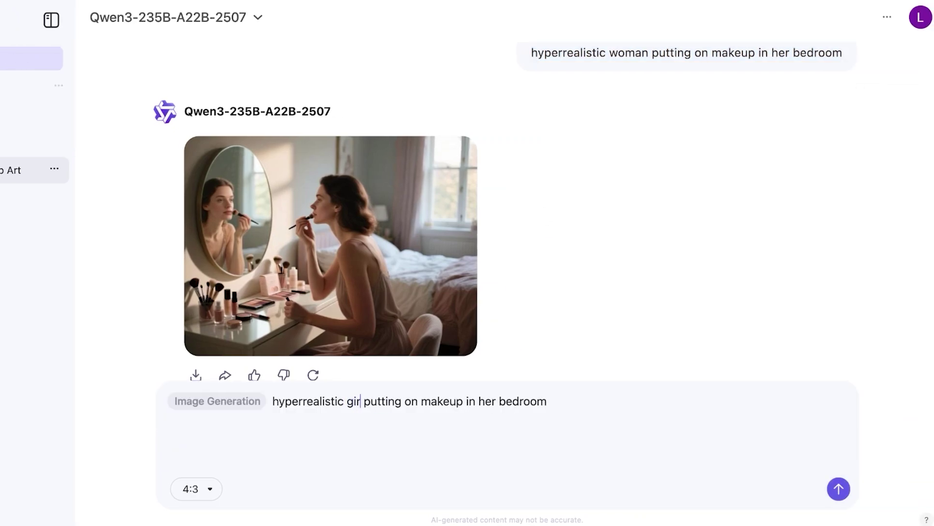
type("l")
left_click(347, 401)
key("BackSpace")
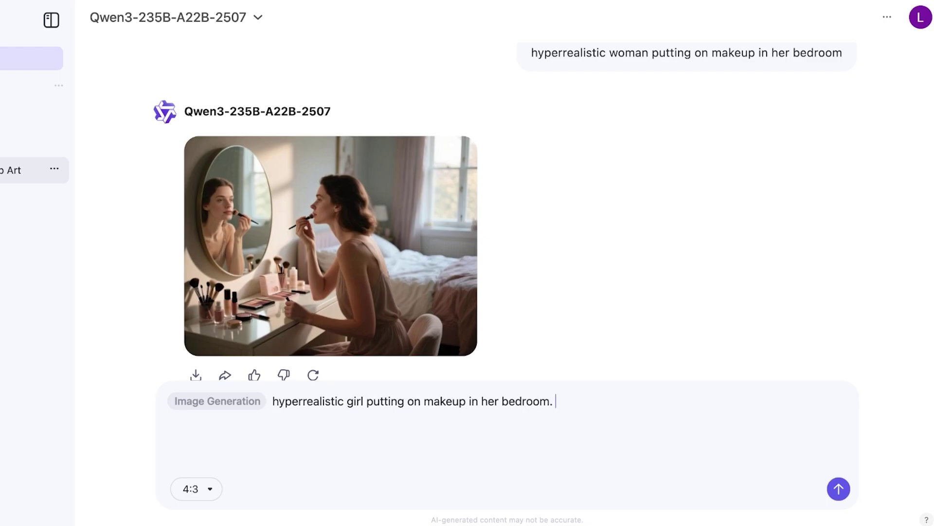
type("her ")
type(" she has long blonde ")
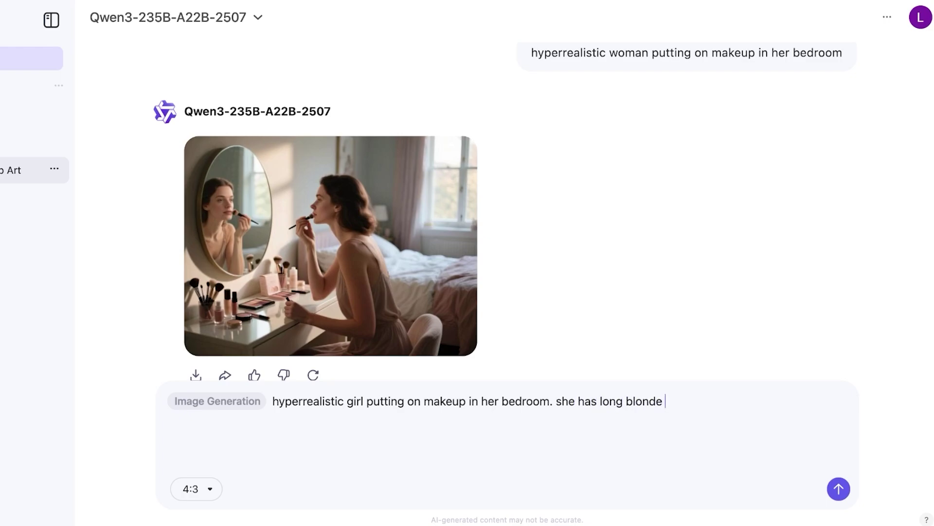
type("hair and is wearing a")
key("Return")
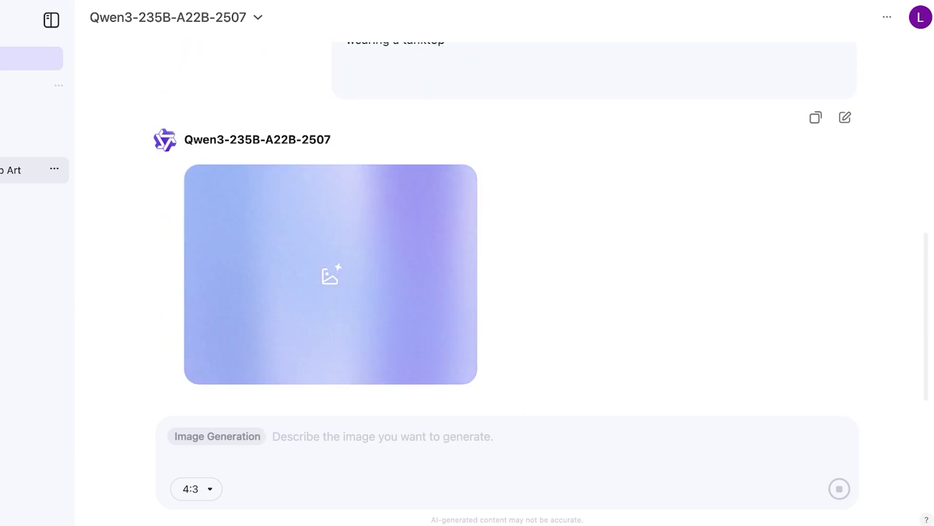
Step: Review the Qwen3-235B-A22B-2507 details in Settings, then bring up the model chooser
mouse_move(921, 18)
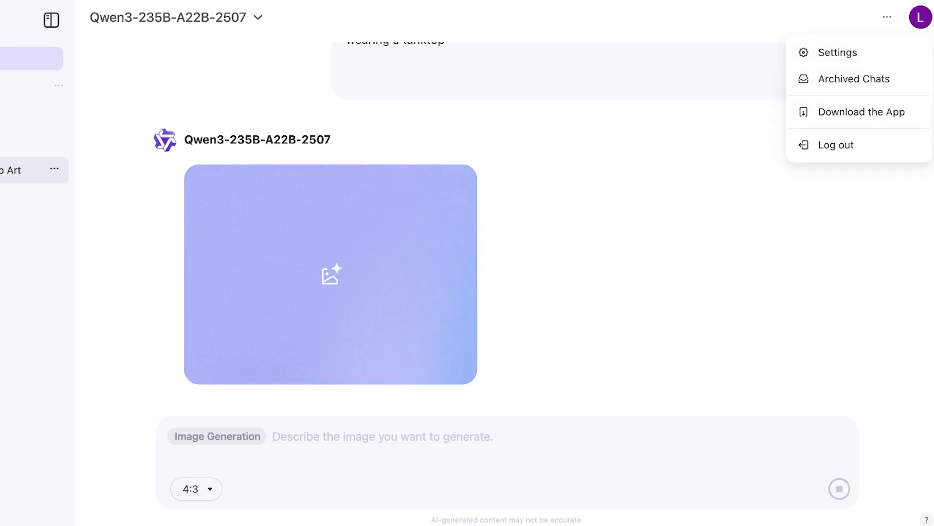
left_click(837, 52)
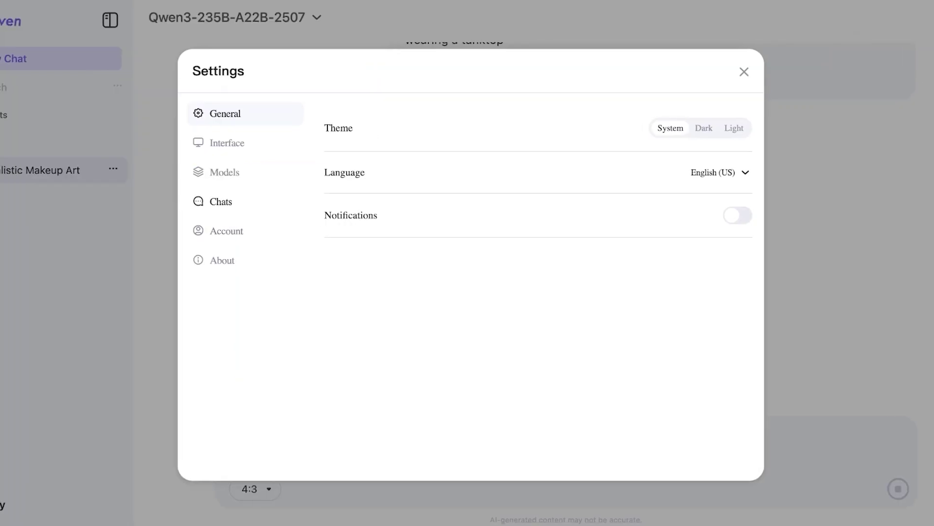
left_click(225, 172)
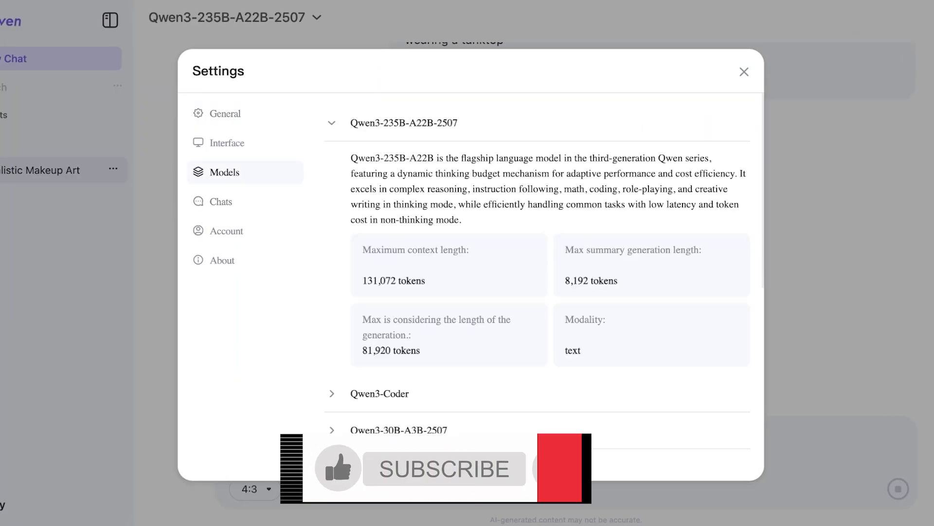
scroll(537, 287, "down", 8)
scroll(537, 287, "up", 8)
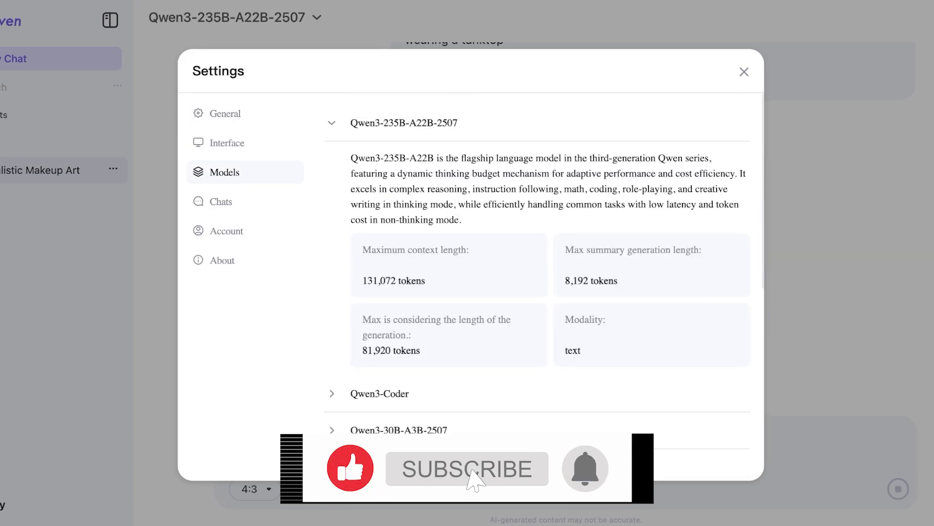
left_click(332, 123)
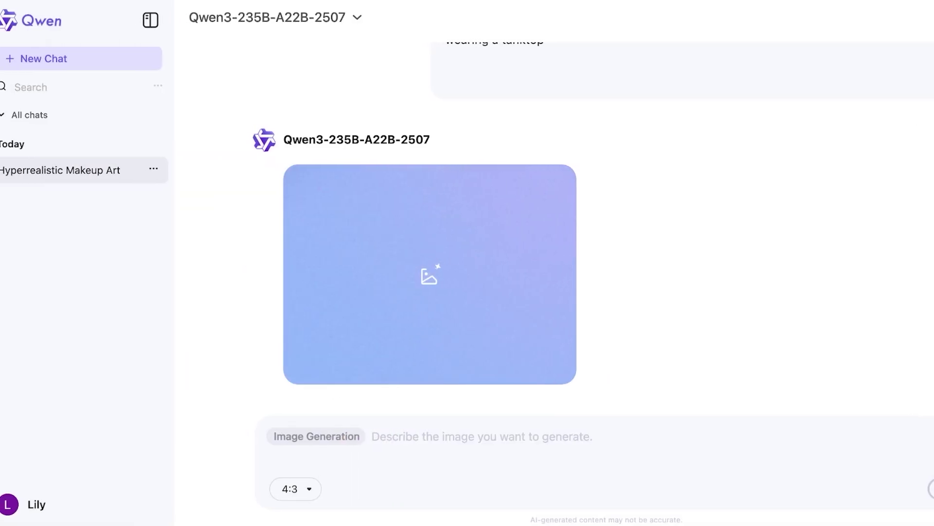
left_click(275, 17)
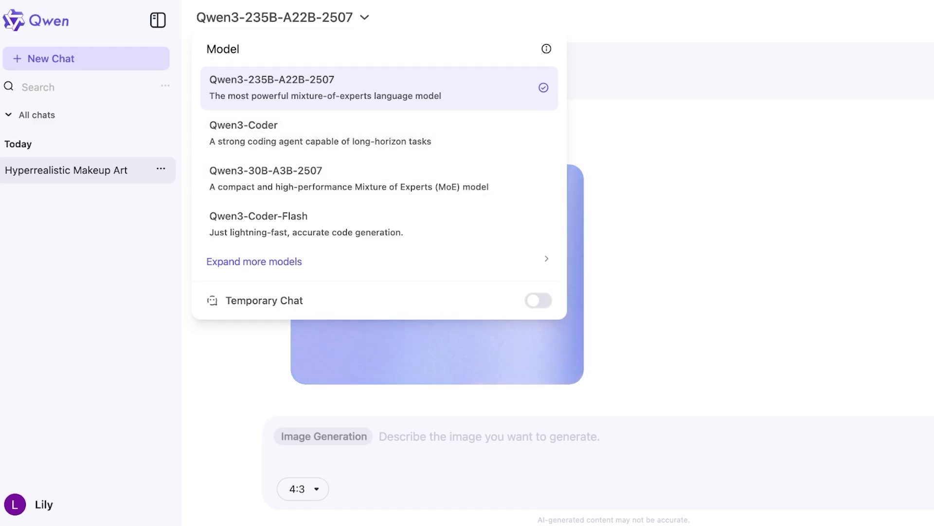
Step: Expand the model list, toggle Temporary Chat on and off, and reopen Hyperrealistic Makeup Art
left_click(254, 261)
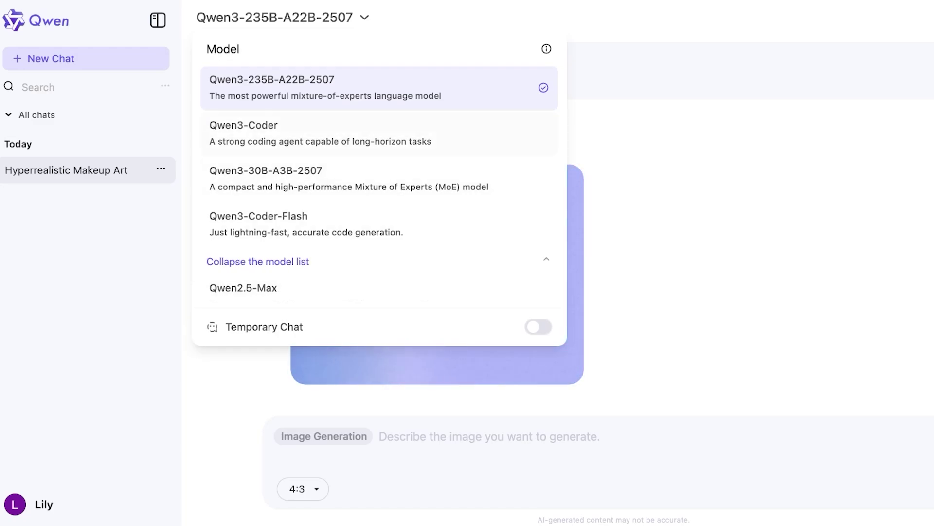
left_click(292, 327)
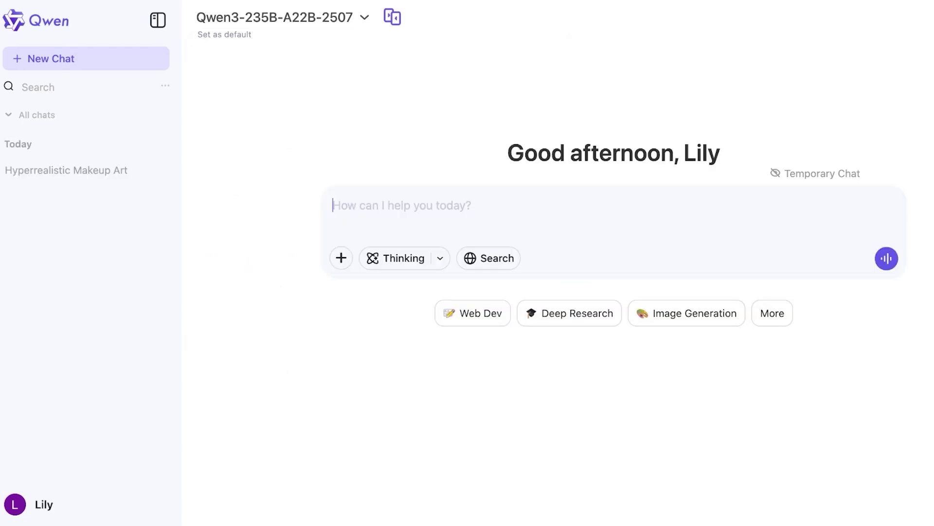
left_click(283, 18)
left_click(292, 326)
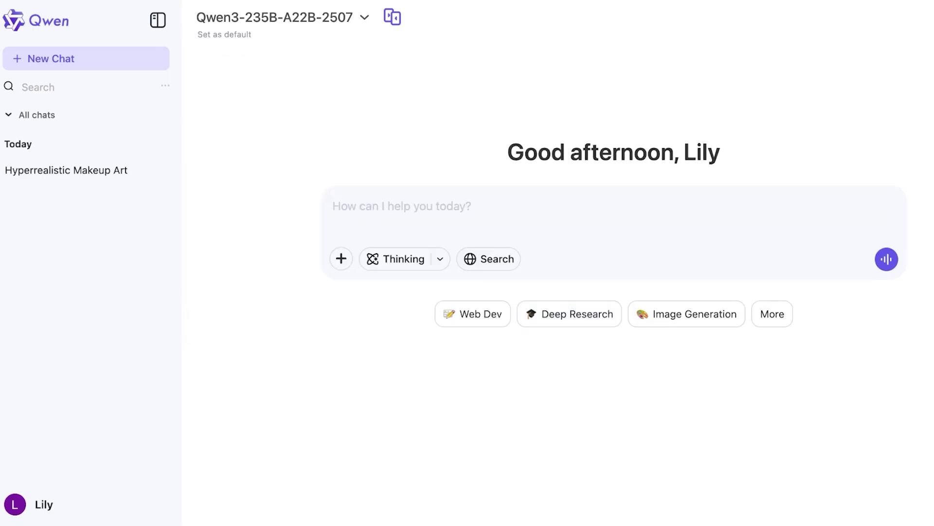
left_click(66, 170)
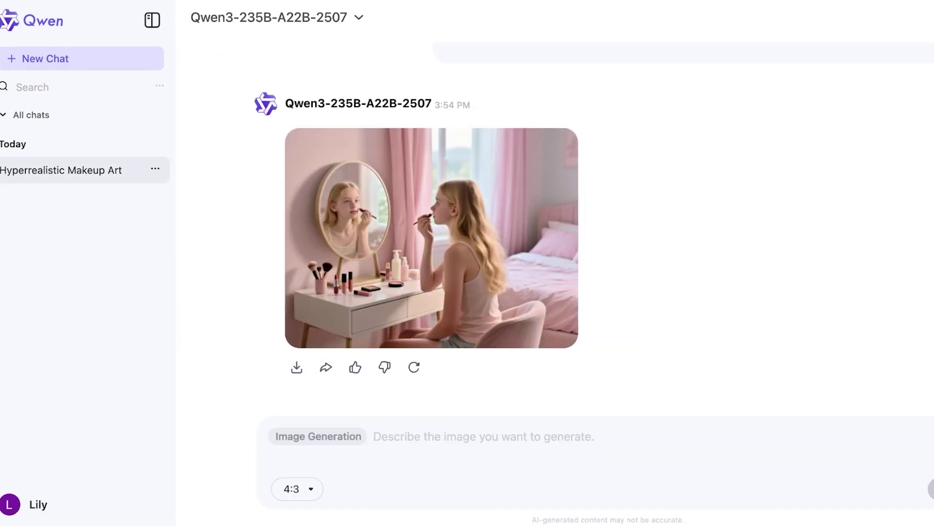
Step: Preview the blonde-girl makeup image full size, then close the preview
left_click(437, 238)
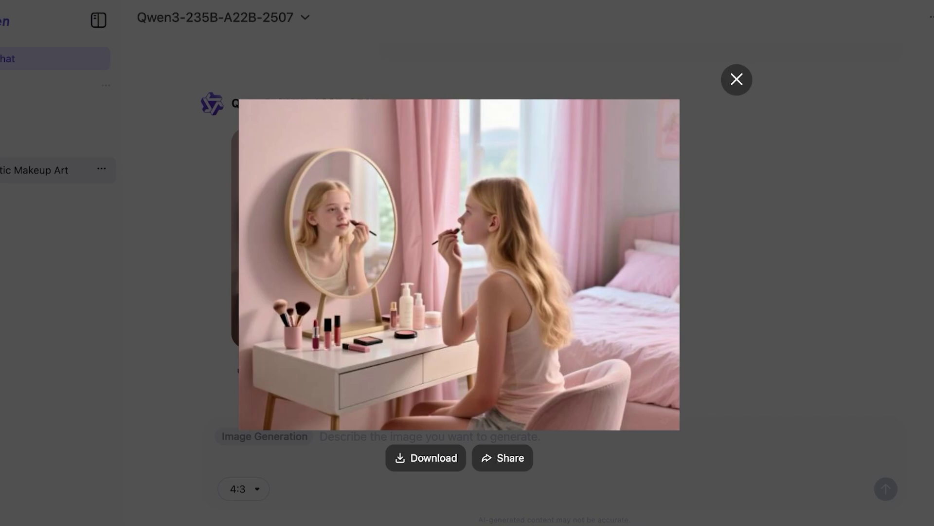
key("Escape")
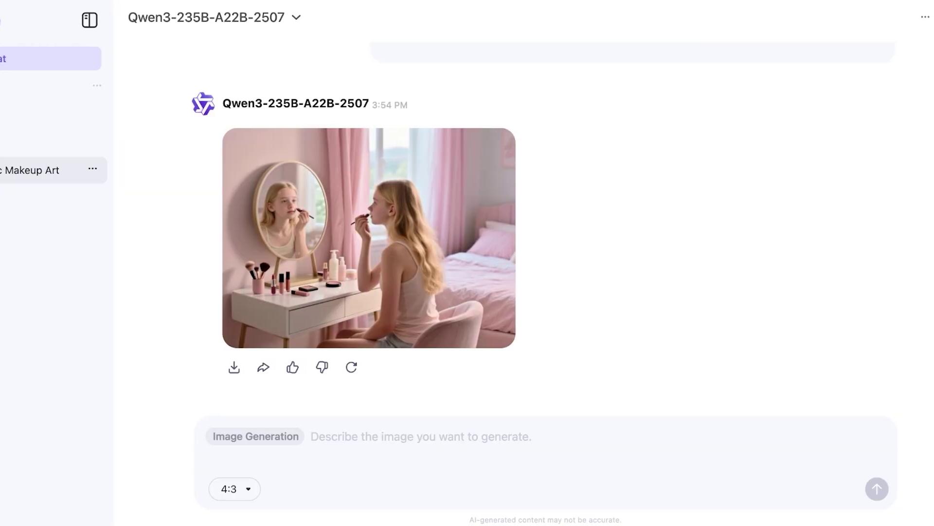
scroll(516, 224, "up", 7)
scroll(516, 224, "down", 7)
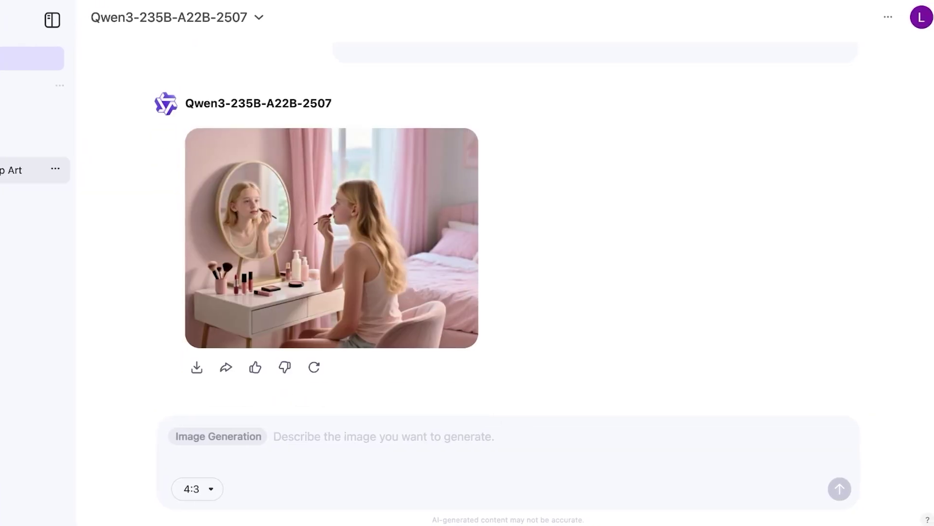
Step: Change the image aspect ratio from 4:3 to square 1:1
left_click(197, 489)
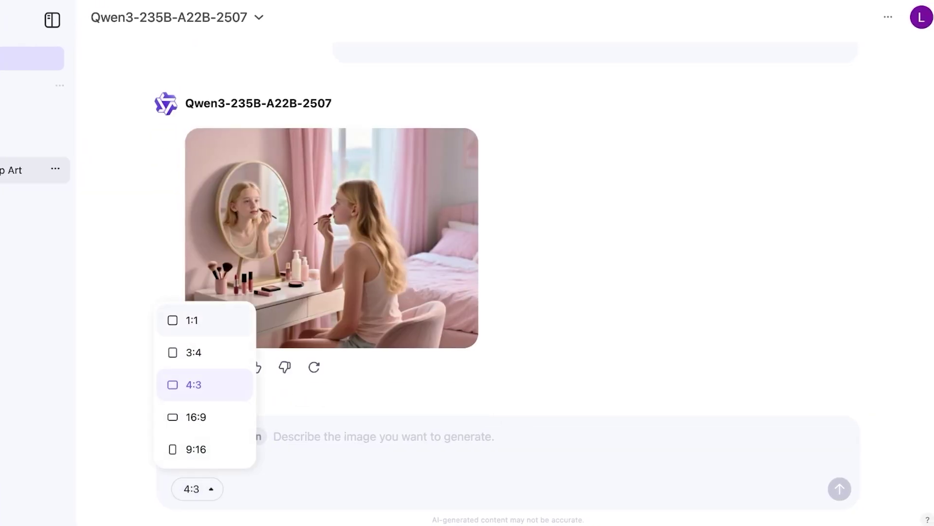
left_click(191, 319)
left_click(197, 489)
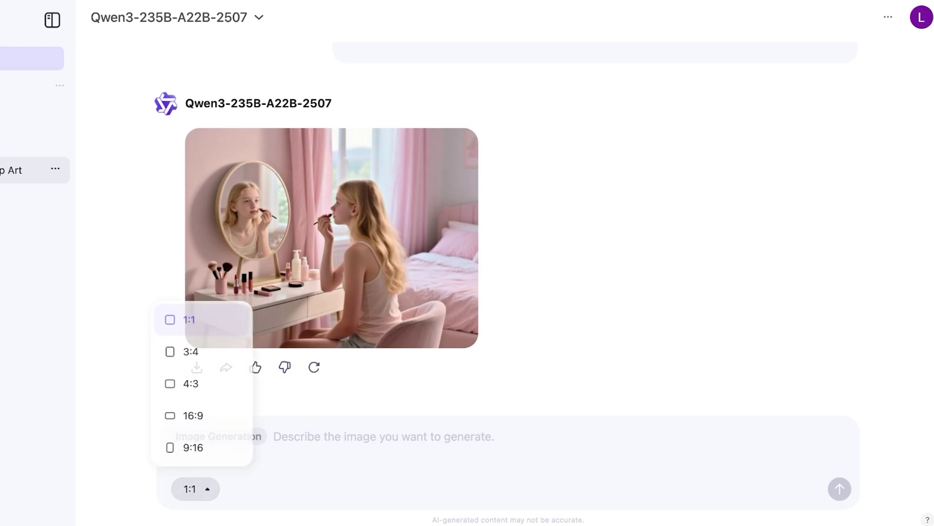
Step: Request a logo for the creative art workshop brand 'Ornamo' and wait for the image
left_click(370, 436)
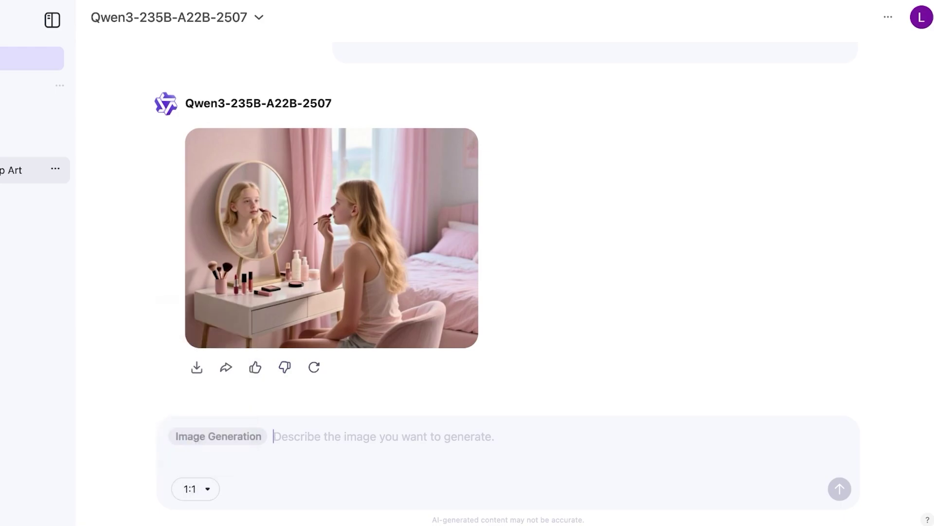
type("create a logo for my c")
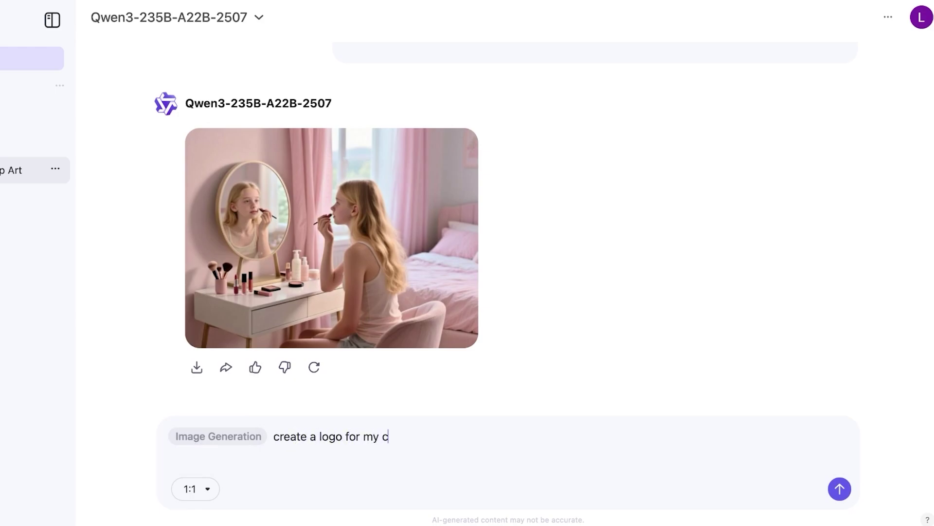
type("reative art workshop brand called 'o")
type("ate")
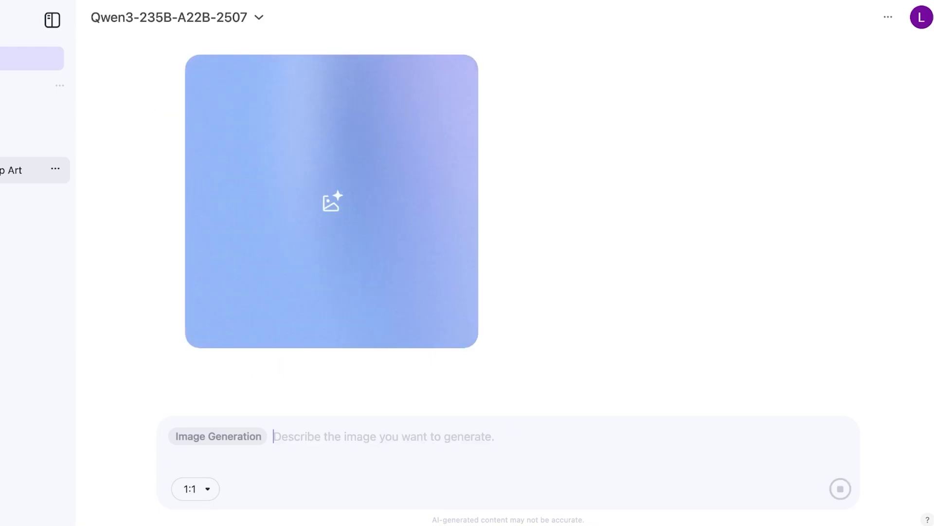
scroll(506, 224, "up", 1)
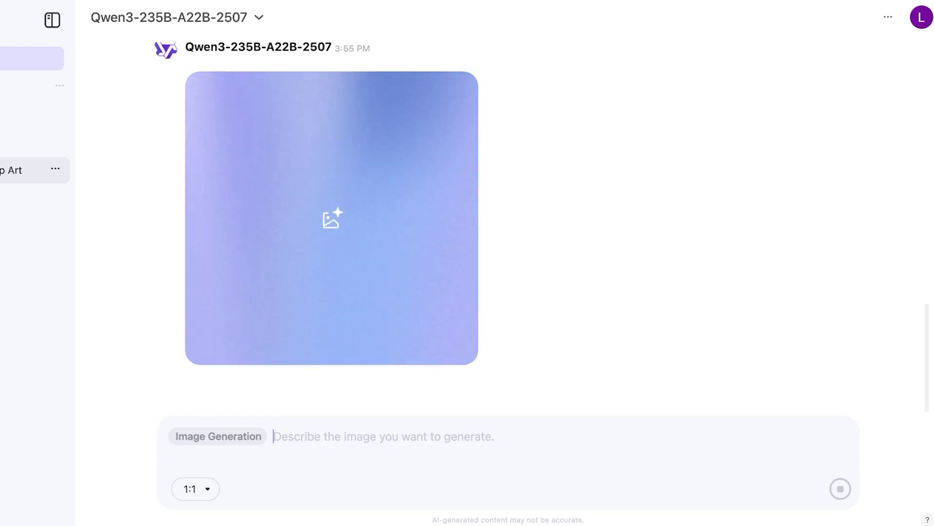
scroll(508, 224, "up", 1)
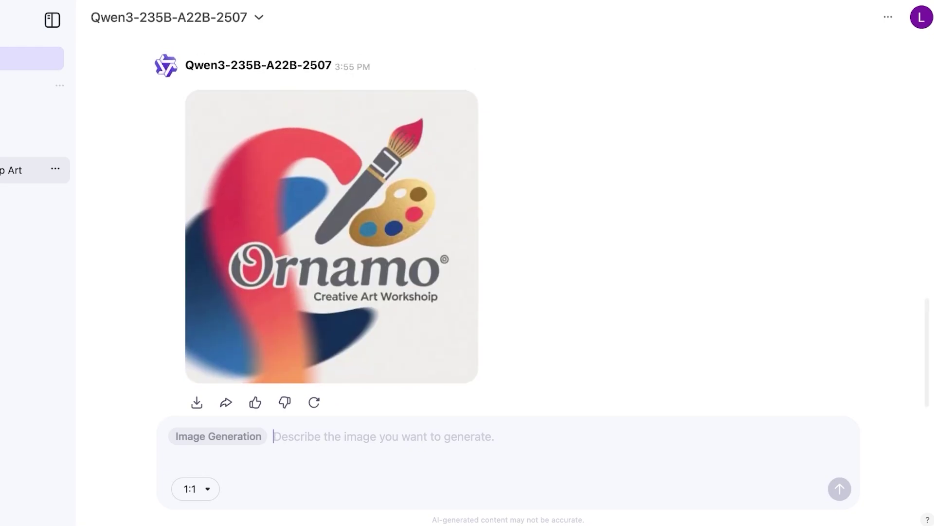
scroll(508, 224, "up", 8)
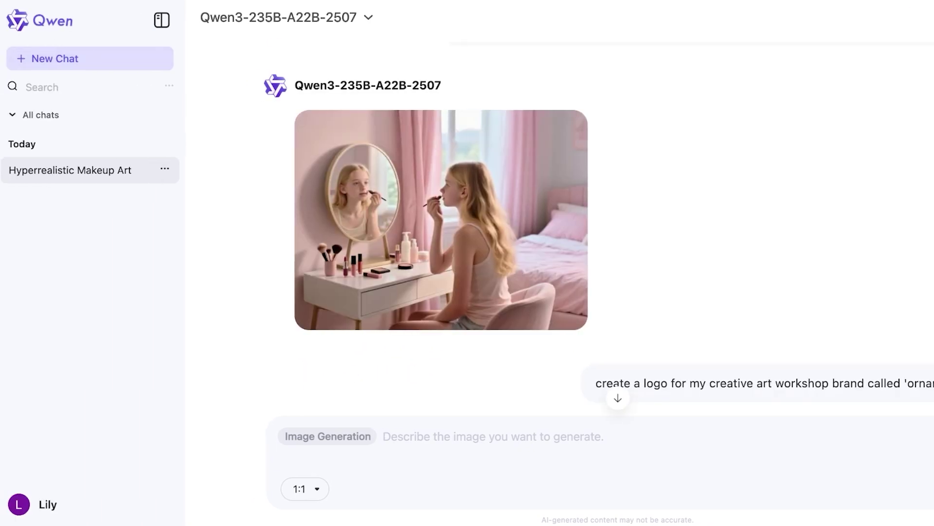
Step: In a new chat, upload the woman's photo and ask 'change the color of the womans hair to blonde'
left_click(90, 58)
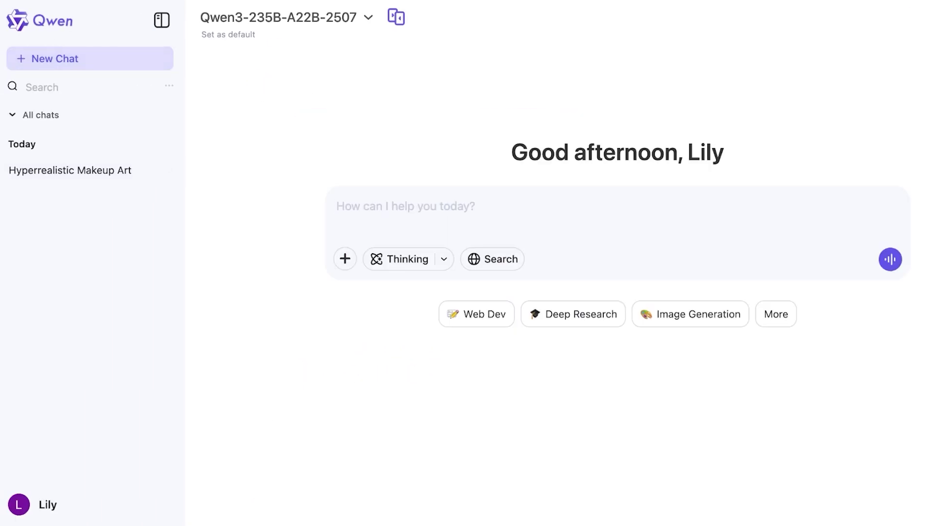
left_click(345, 259)
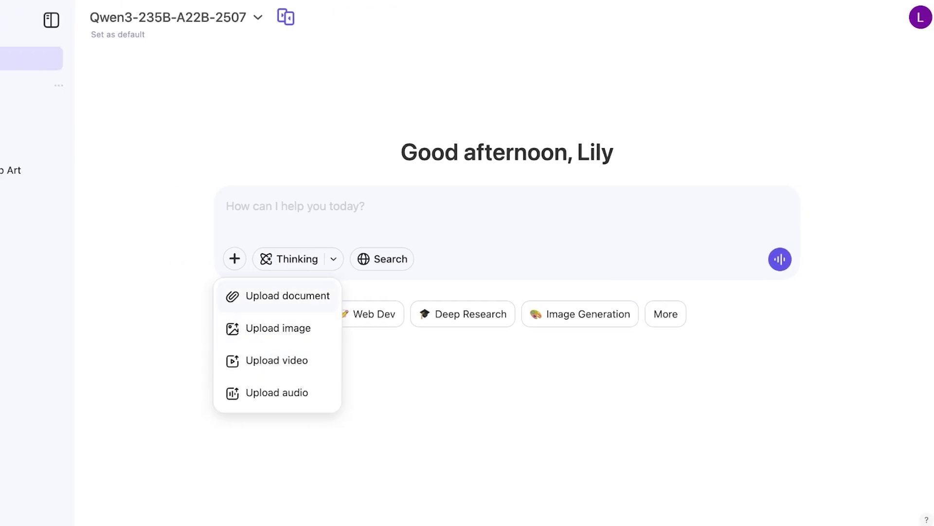
left_click(278, 328)
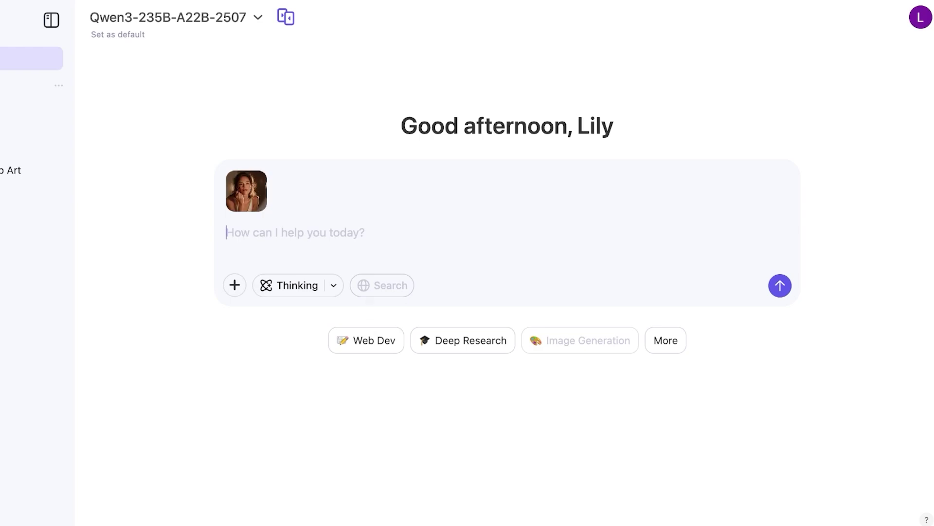
type("chang")
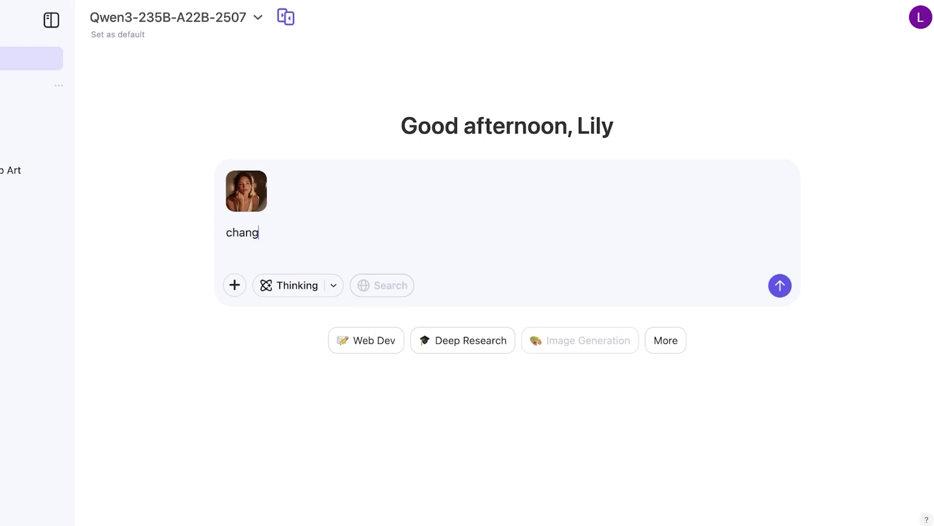
type("e the color of th")
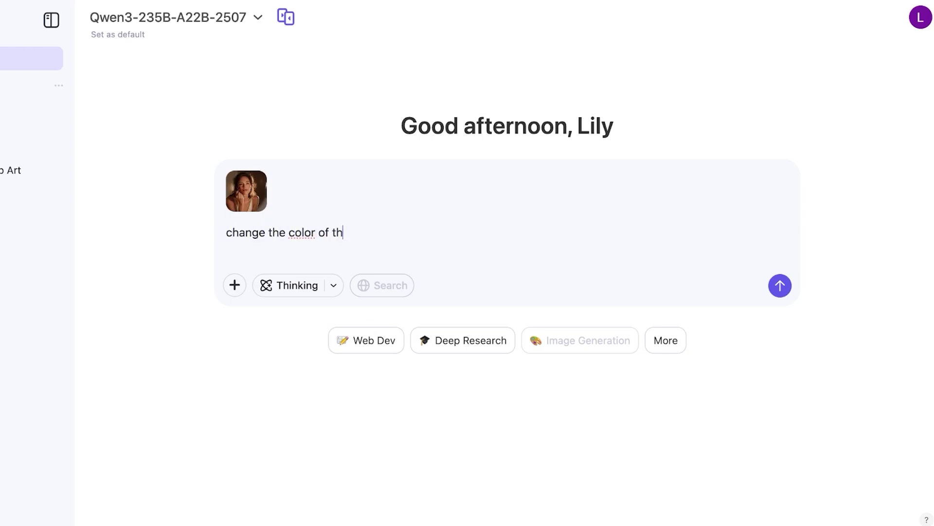
type("e womans h")
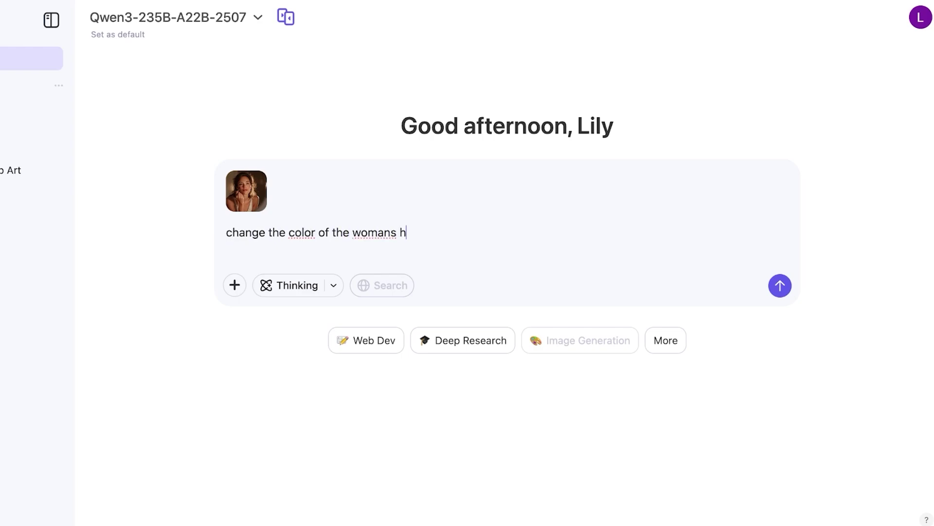
type("air to blonde")
key("Return")
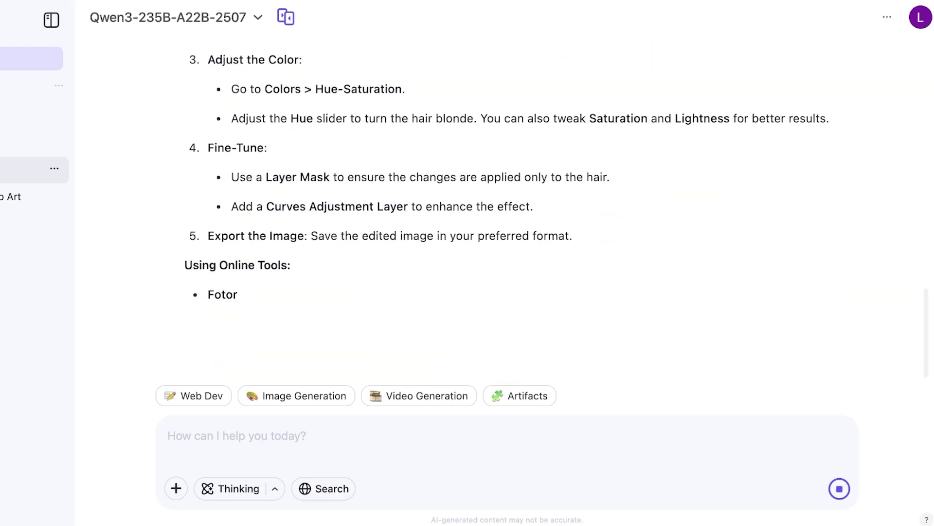
Step: Turn on Image Generation mode and review the prompt, photo and answer
left_click(297, 395)
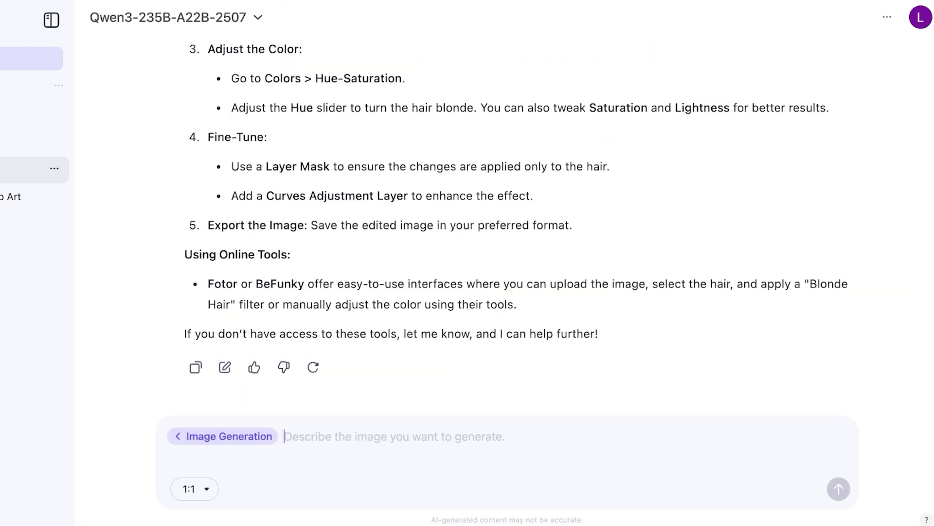
scroll(506, 219, "up", 15)
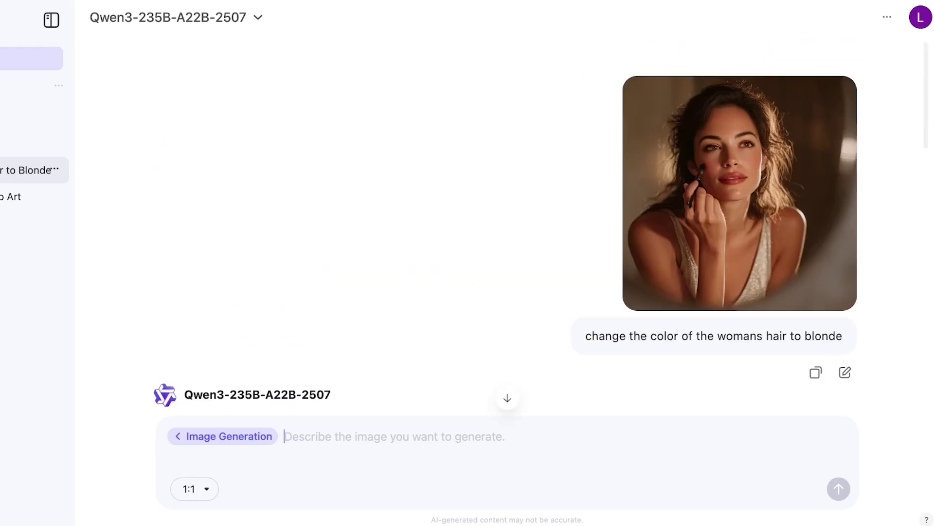
scroll(506, 219, "down", 15)
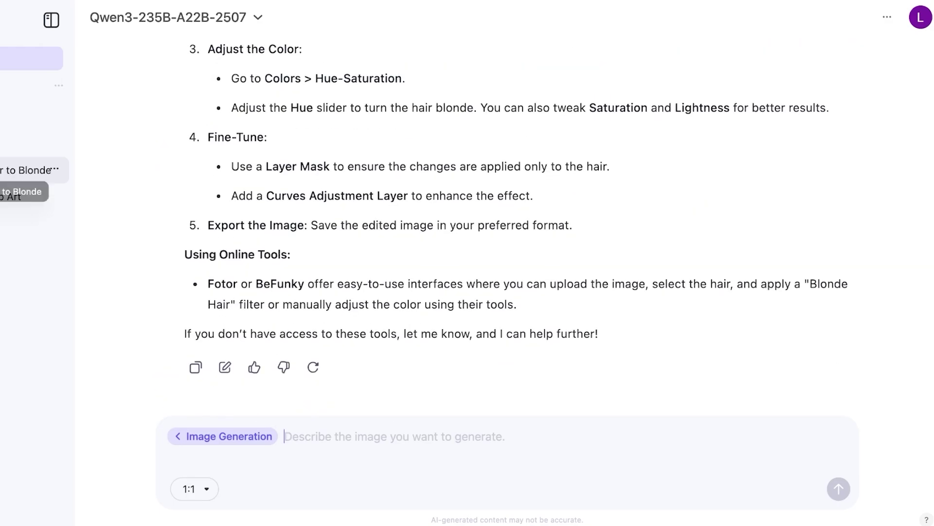
Step: Start a new chat, then remove the wrongly attached KOKO logo and clear the typed 'Describe' text
left_click(31, 58)
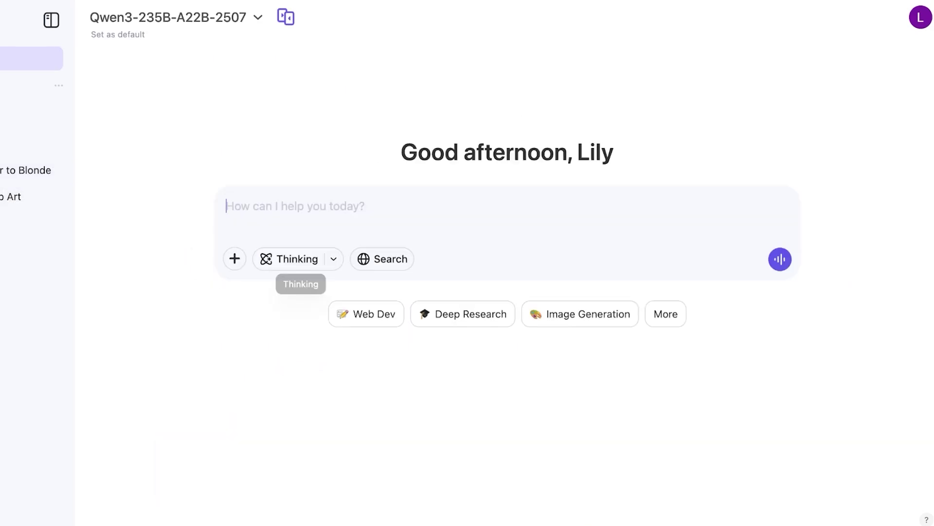
left_click(234, 258)
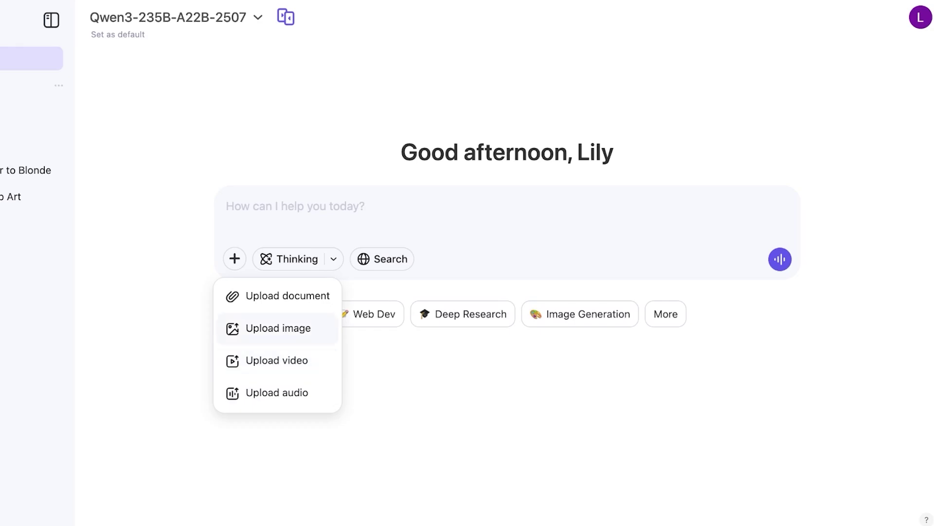
left_click(278, 328)
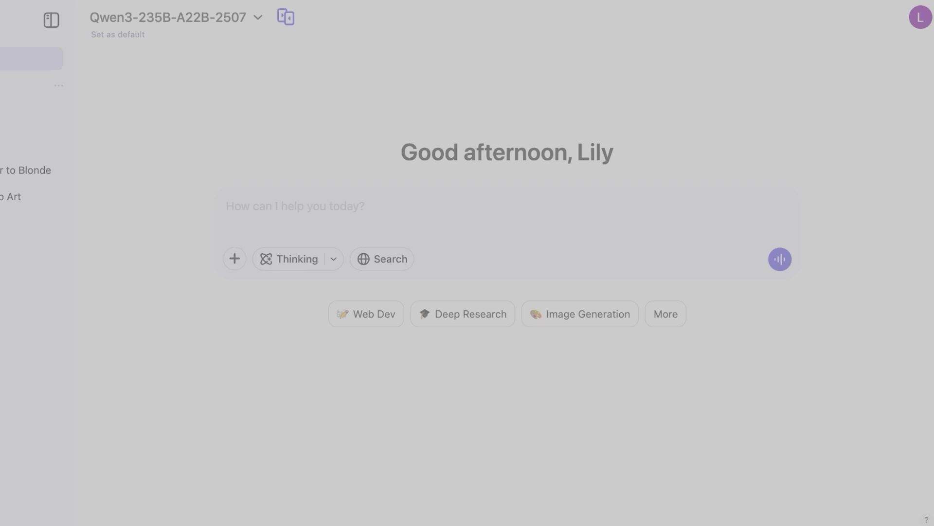
key("Return")
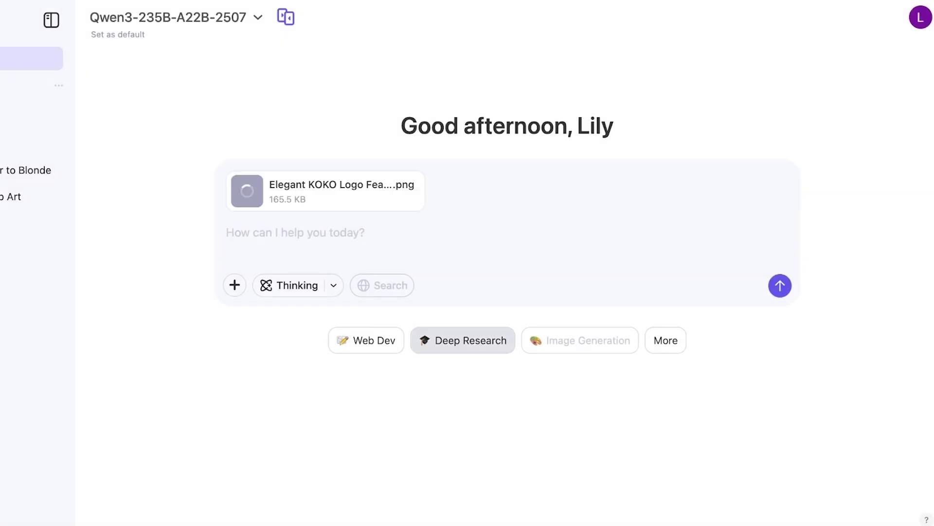
left_click(666, 340)
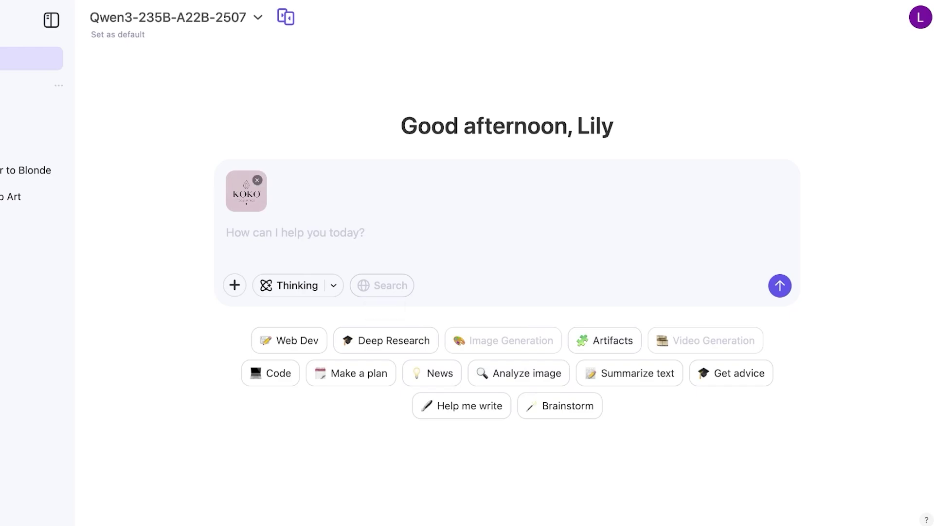
left_click(258, 180)
type("Describe")
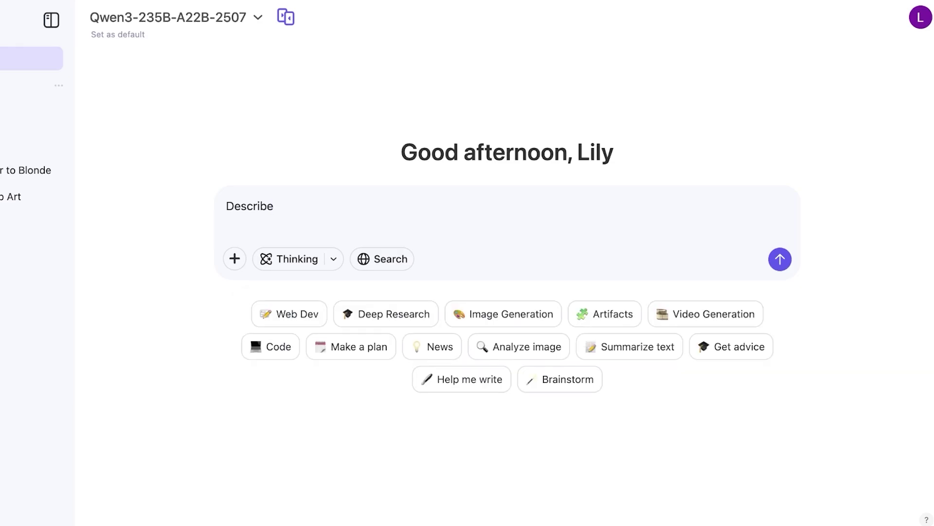
key("BackSpace")
double_click(260, 206)
left_click(260, 205)
key("BackSpace")
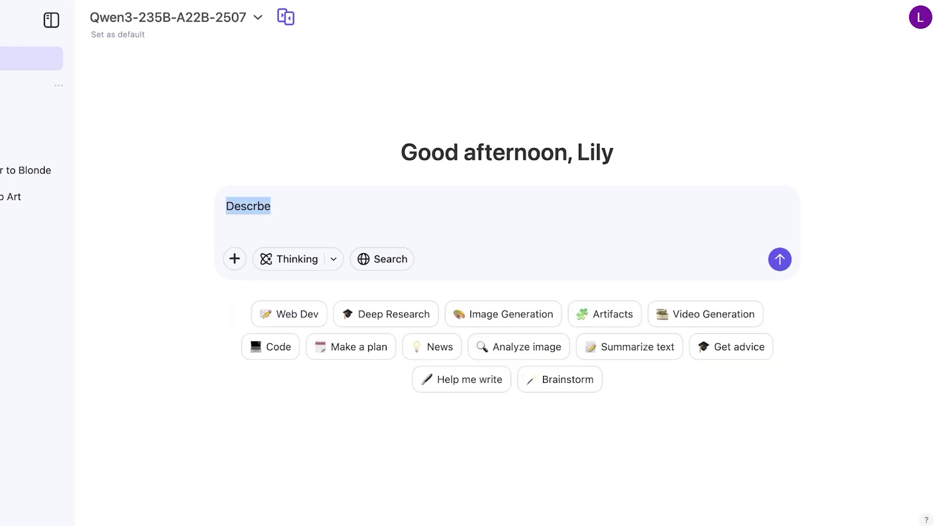
key("BackSpace")
Step: Attach image (1).jpg and send the Analyze image prompt about its people and activities
left_click(234, 258)
left_click(280, 324)
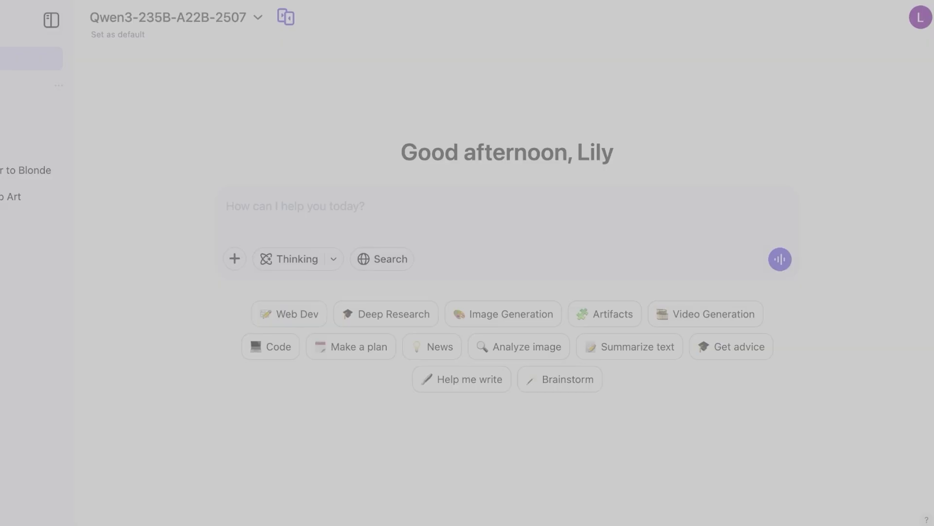
left_click(503, 315)
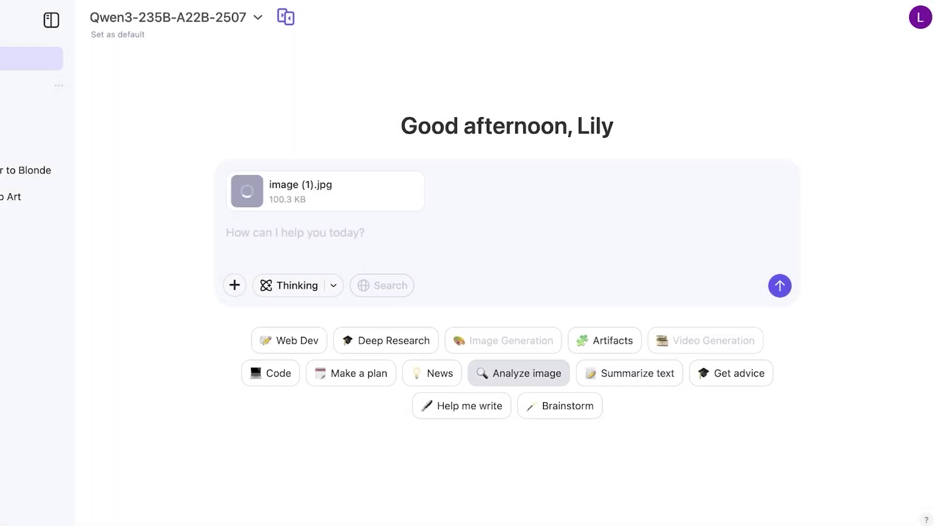
left_click(527, 372)
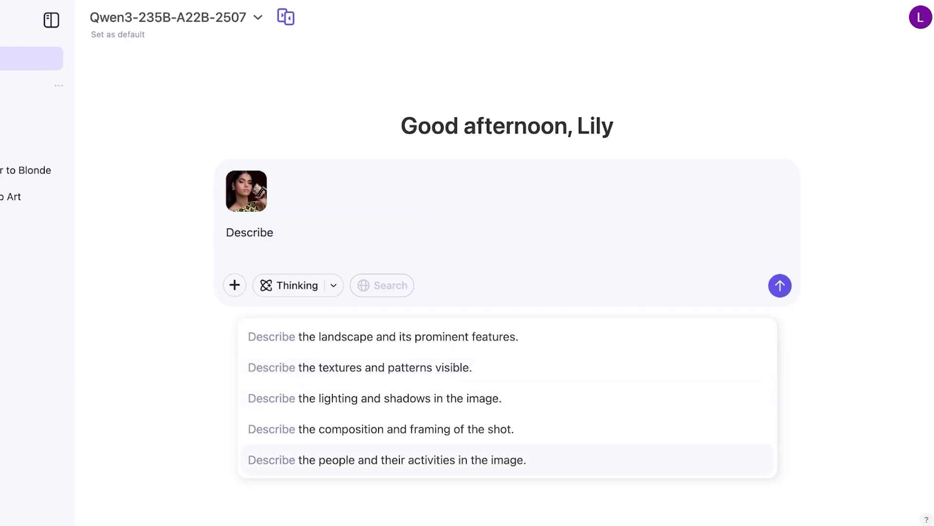
left_click(438, 460)
key("Return")
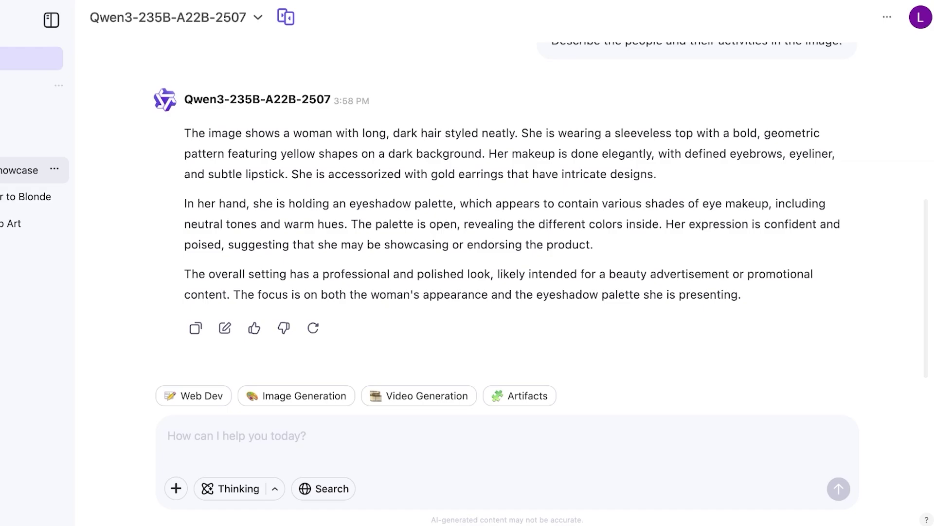
Step: Paste the reply's last paragraph into Image Generation, producing a 1:1 woman-with-palette portrait
left_click_drag(741, 295, 178, 295)
left_click_drag(155, 92, 183, 273)
key("super+c")
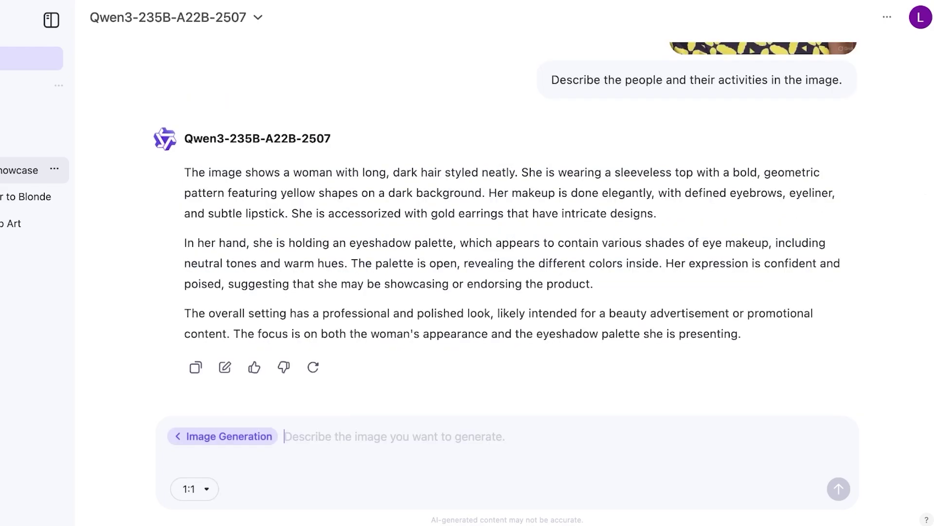
left_click(304, 395)
key("super+v")
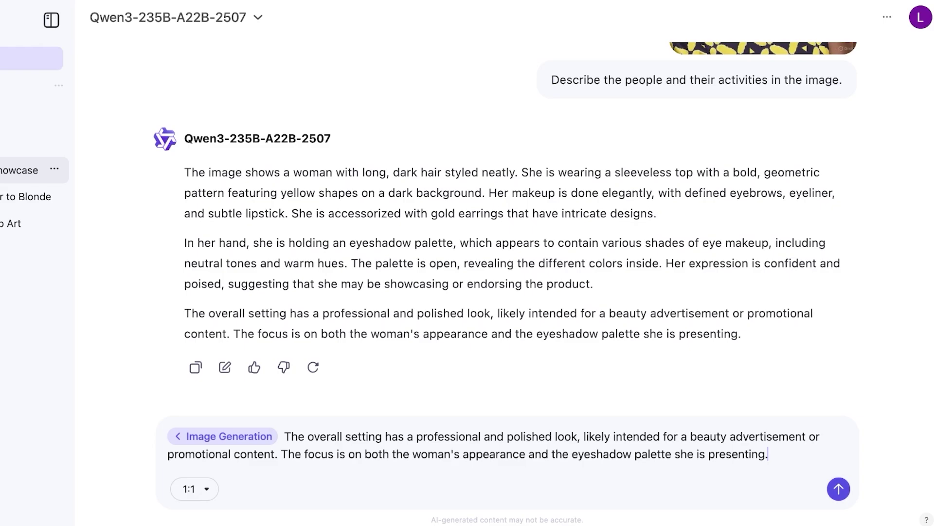
key("Return")
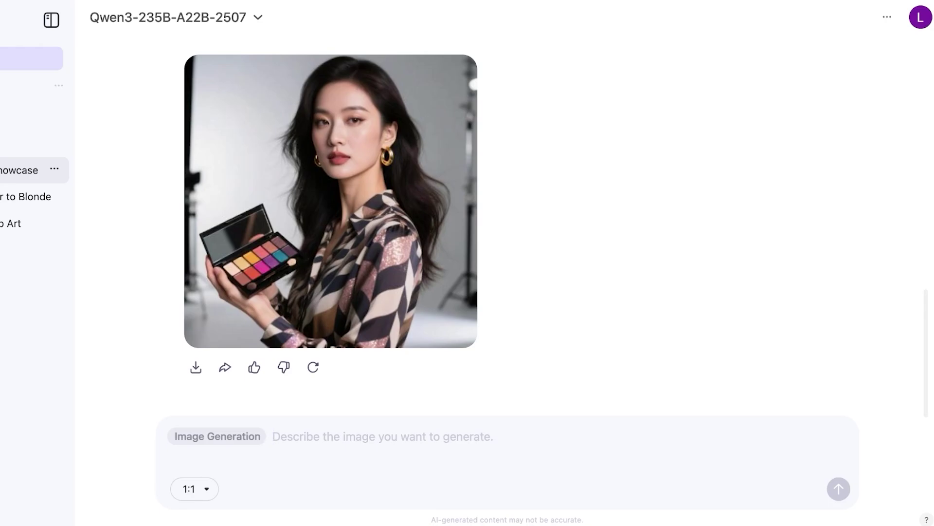
scroll(506, 219, "up", 5)
scroll(506, 219, "down", 5)
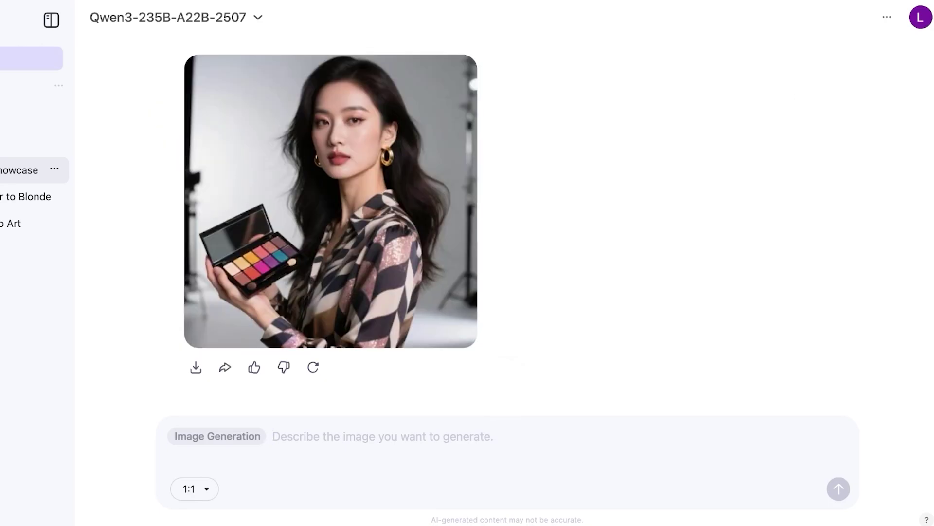
Step: From a fresh chat, open the Qwen Chat overview page and scroll through its features to web search
left_click(30, 58)
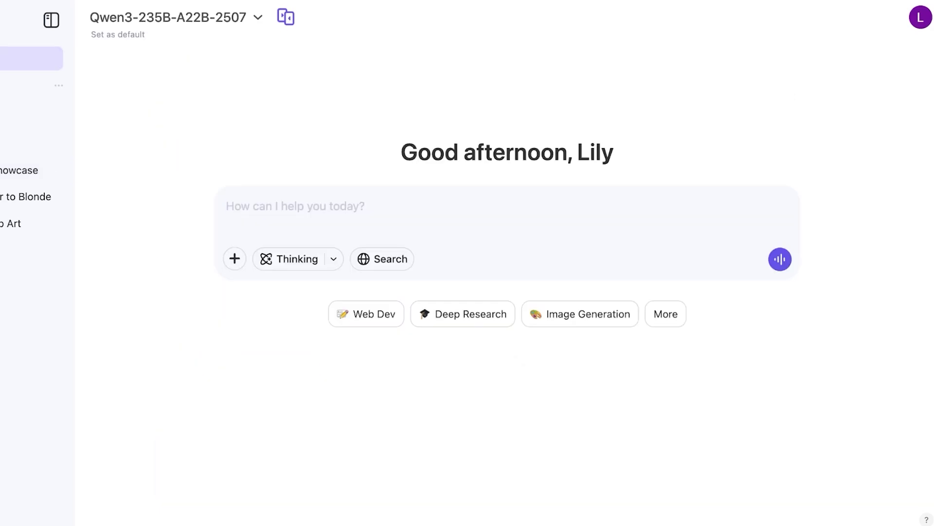
left_click(665, 313)
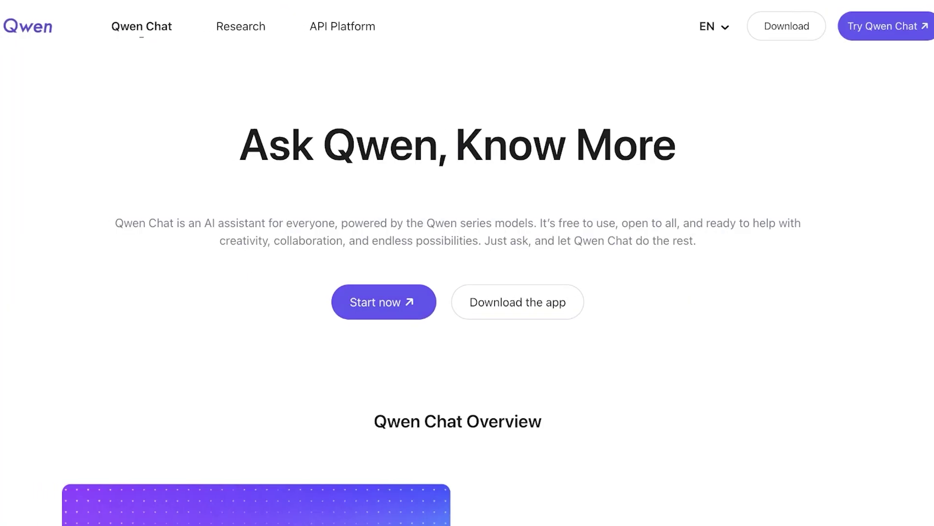
scroll(467, 263, "down", 20)
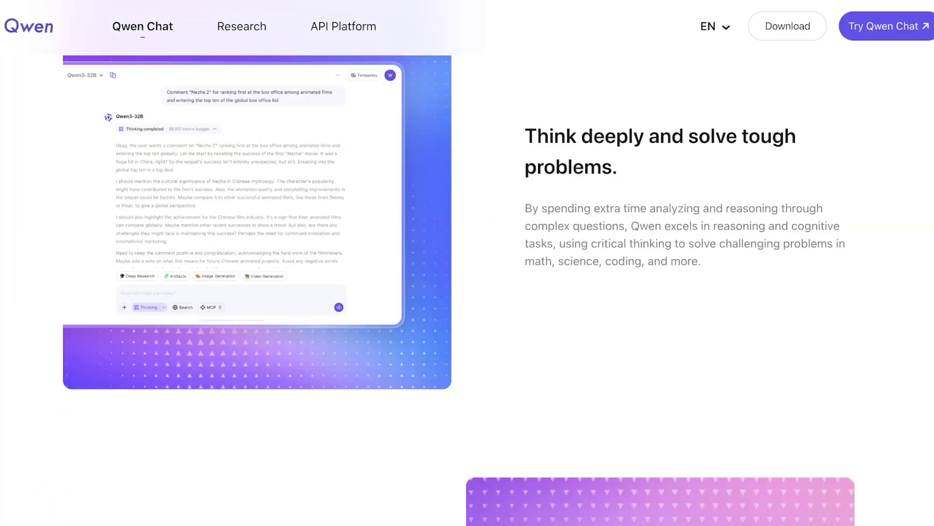
scroll(467, 263, "down", 15)
scroll(467, 263, "down", 20)
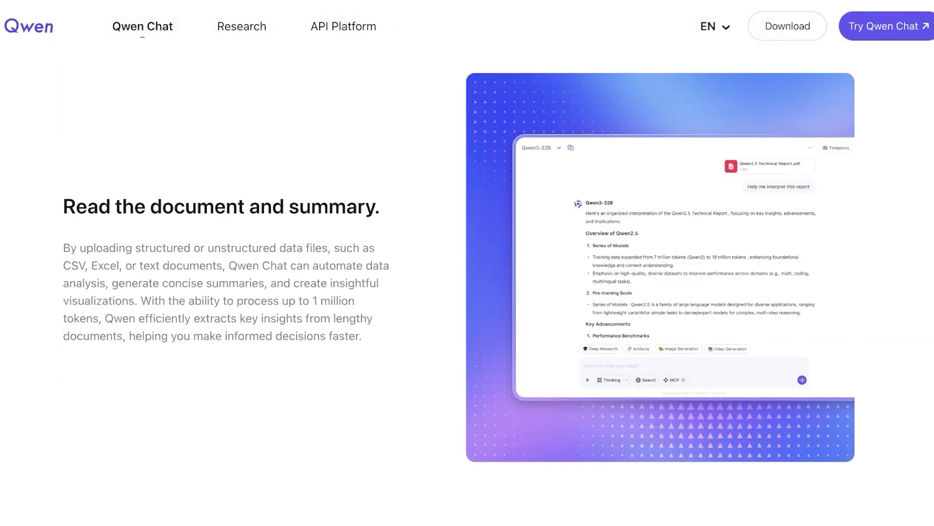
scroll(467, 262, "up", 1)
scroll(467, 263, "up", 1)
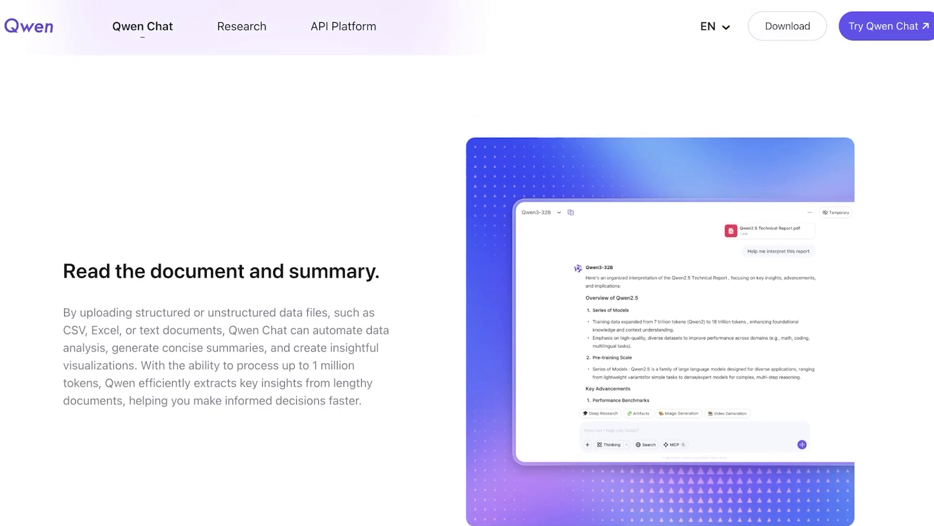
scroll(467, 262, "up", 10)
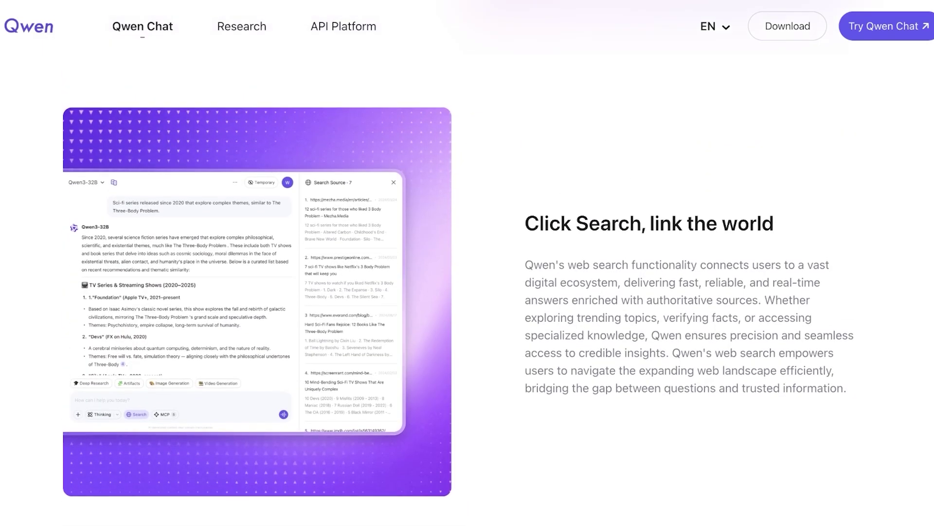
scroll(467, 263, "down", 1)
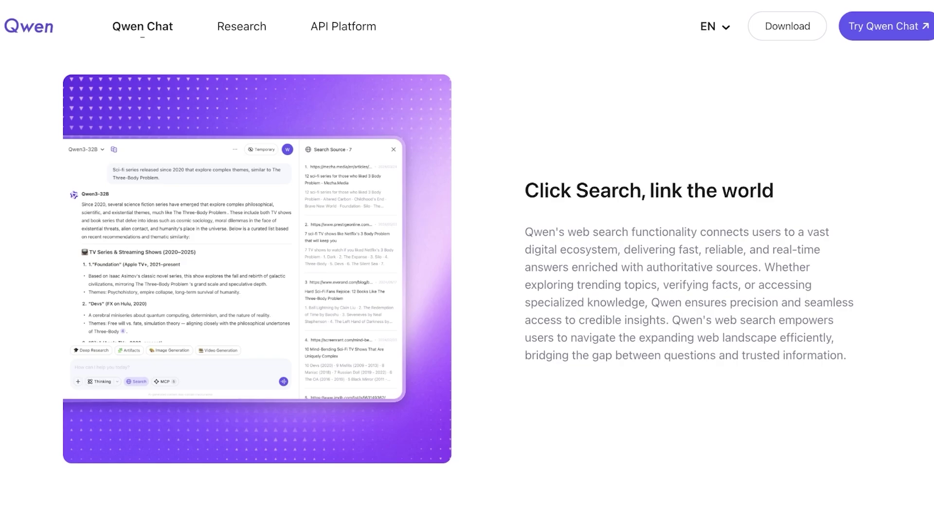